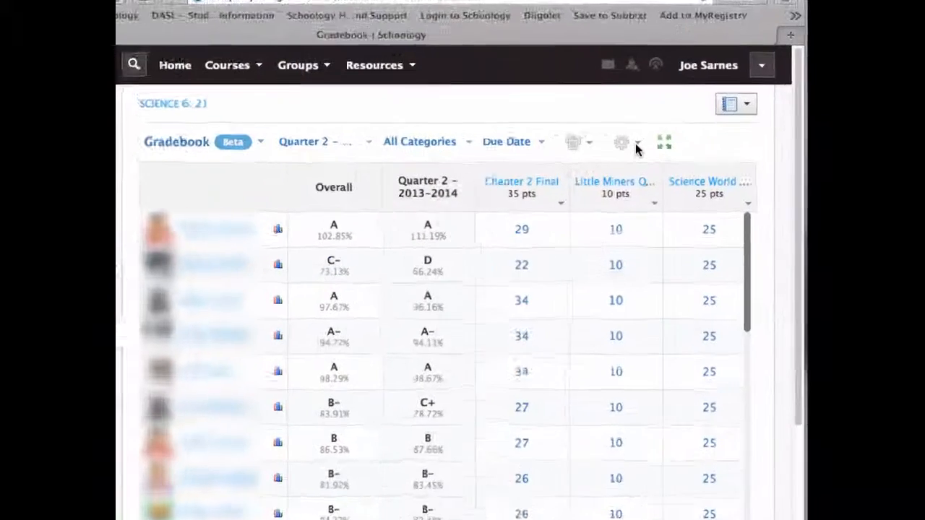
Export the course gradebook using the "Gradebook as XLS/CSV" export type
click(668, 159)
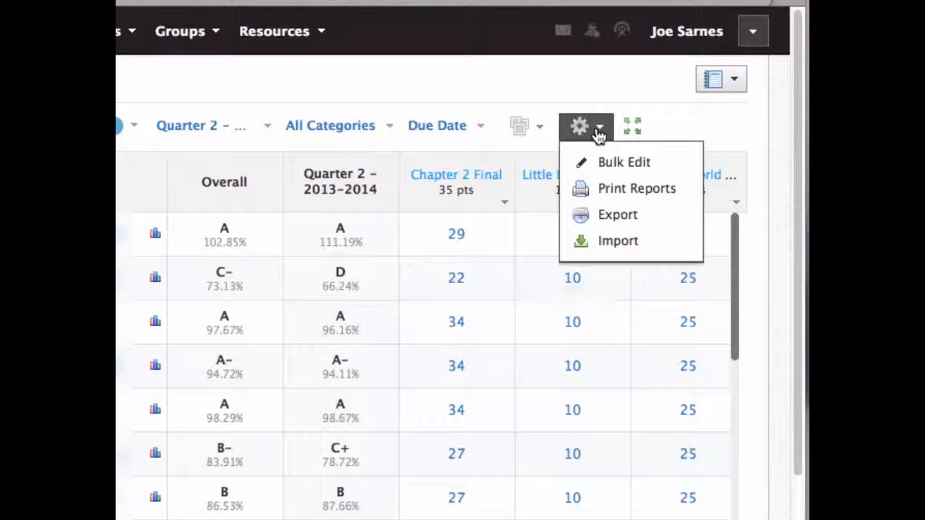
click(611, 217)
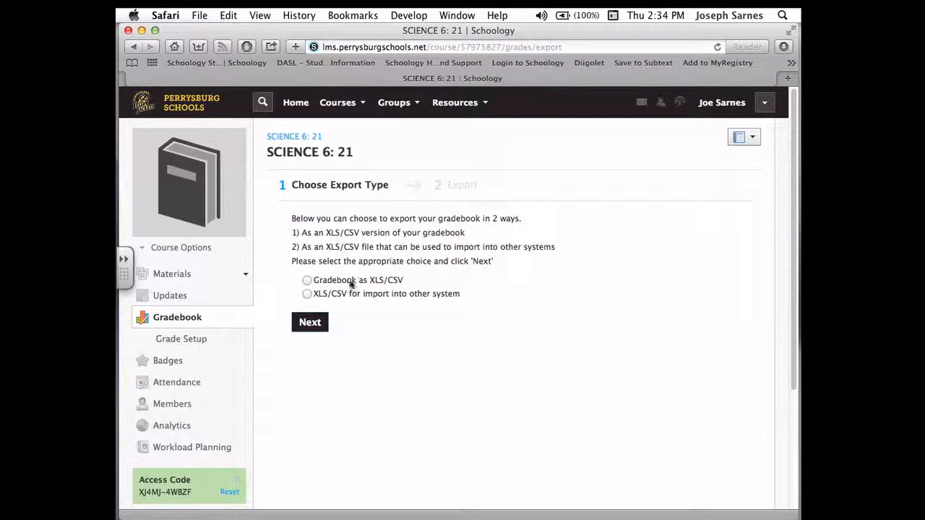
click(335, 281)
click(311, 324)
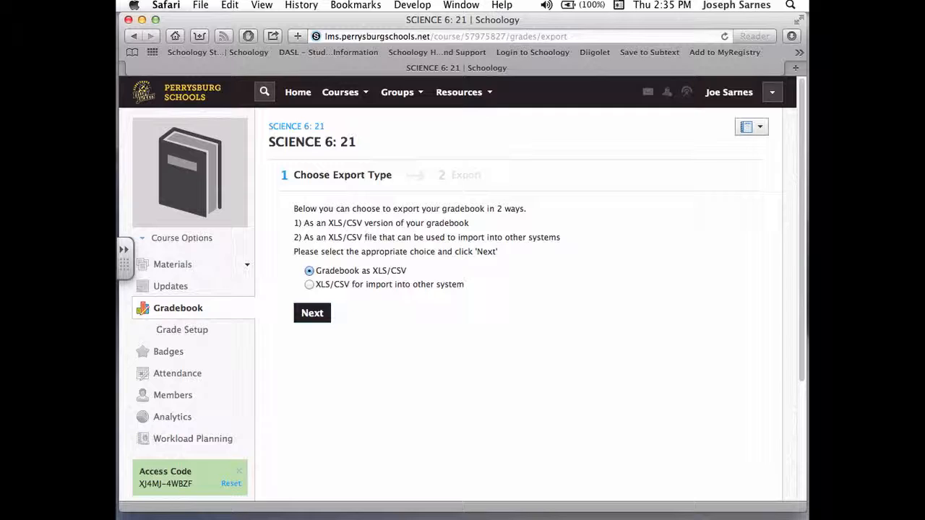
Switch to Finder, open gradebook-export-93.csv from Downloads in Numbers, and enlarge the spreadsheet window
key(super+Tab)
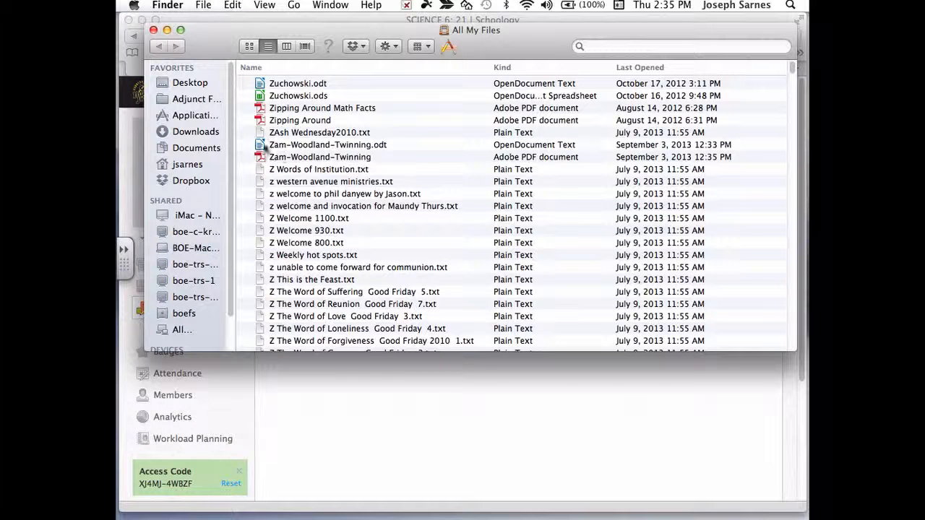
click(187, 133)
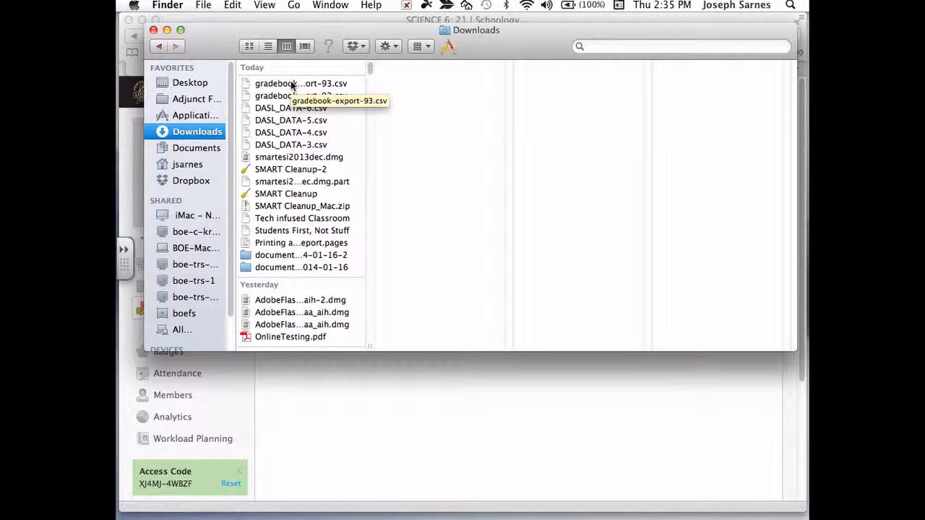
right_click(292, 85)
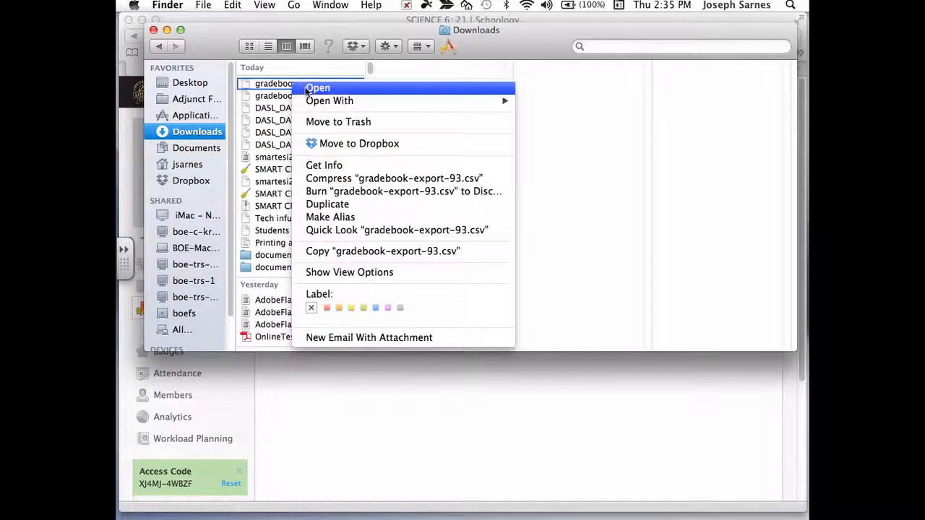
mouse_move(318, 104)
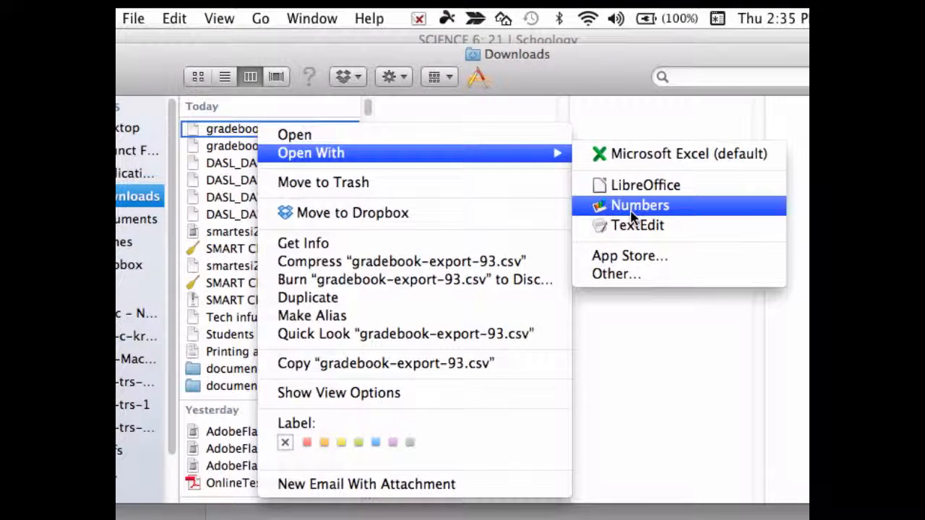
click(632, 212)
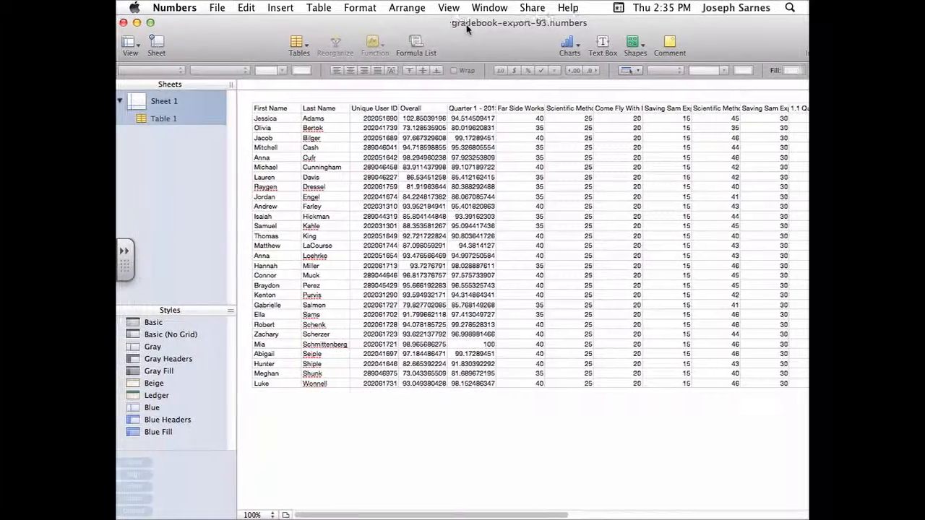
click(154, 23)
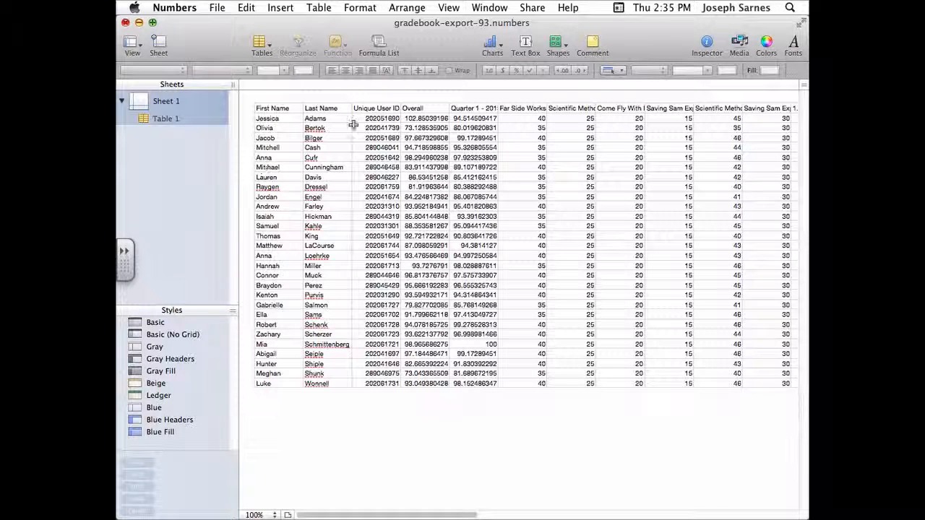
Delete all grade columns from Overall in column D through the last Quarter 4 column
click(426, 109)
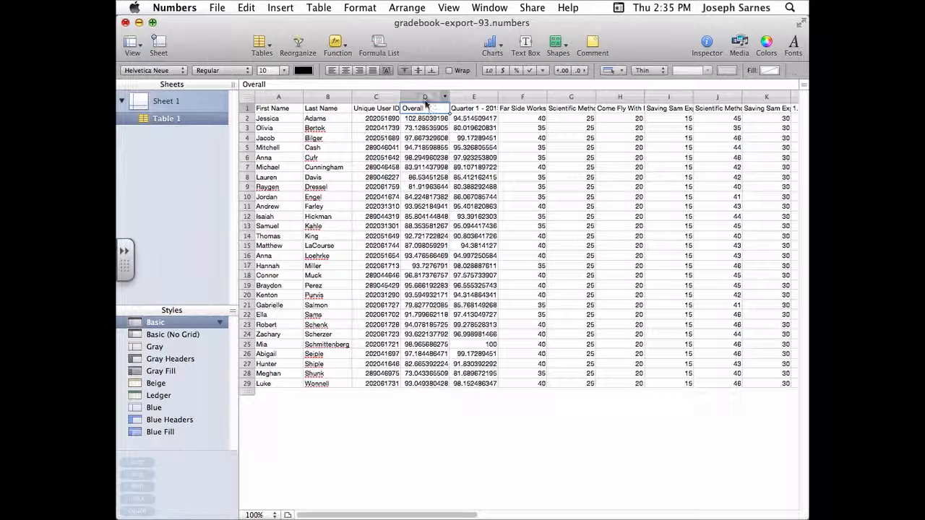
click(425, 97)
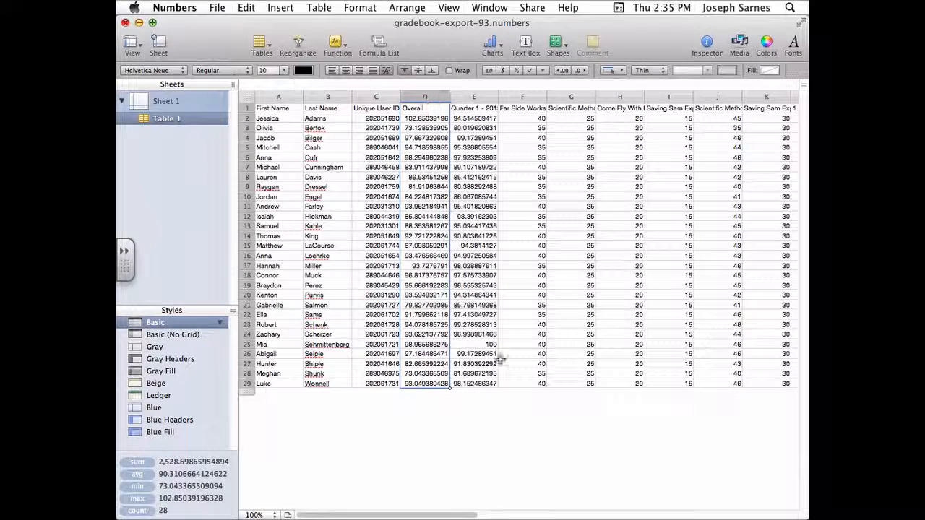
drag(455, 514, 782, 506)
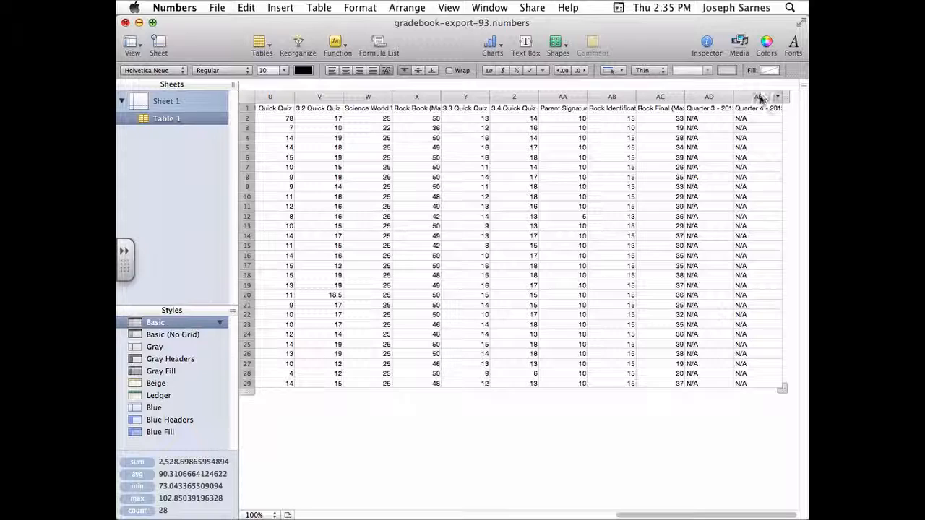
key(super+a)
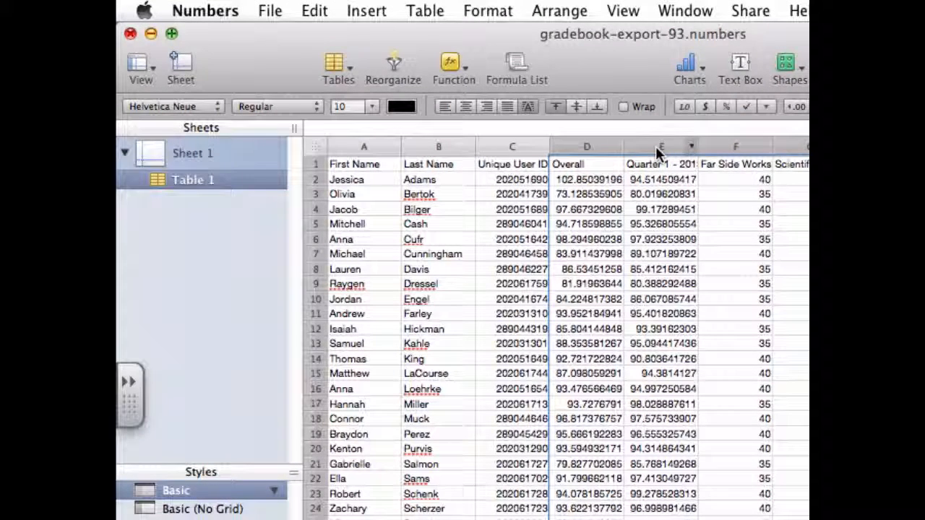
right_click(656, 146)
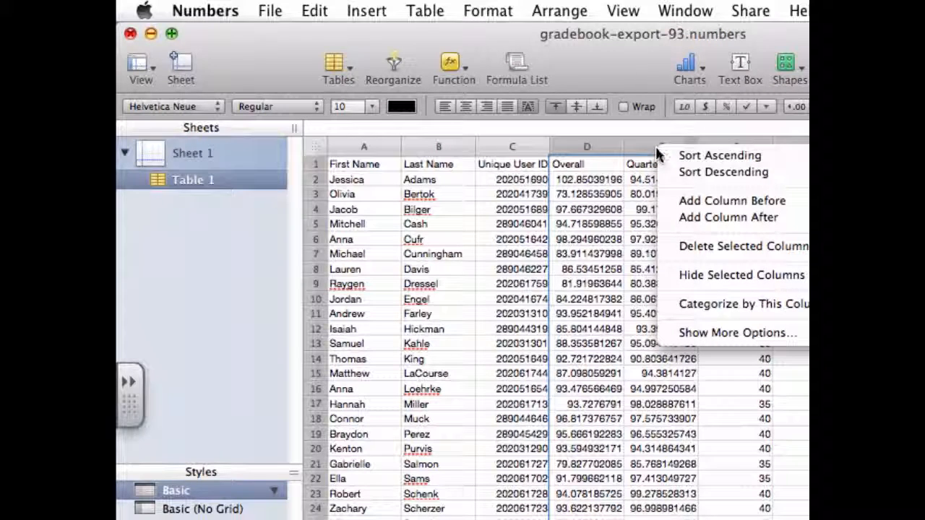
click(728, 246)
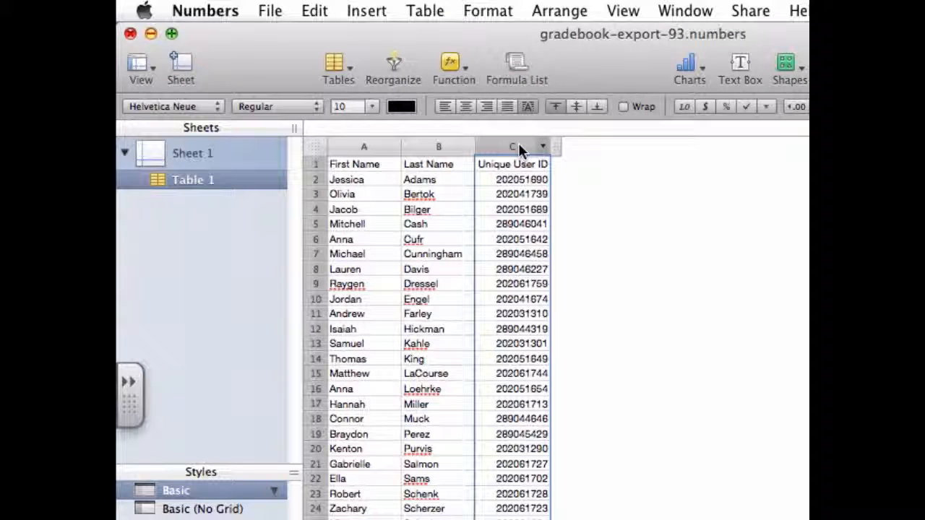
Move the Unique User ID column in front of First Name and shorten its header to ID
drag(518, 143, 361, 146)
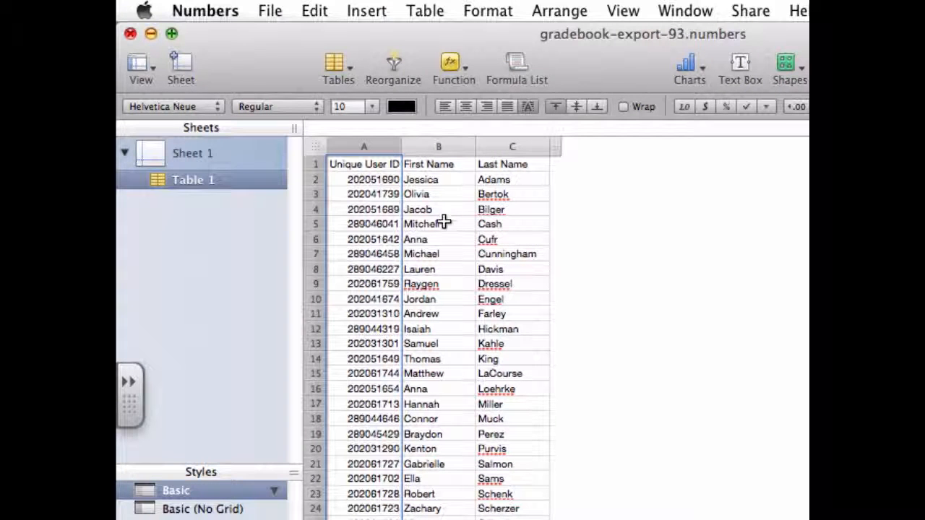
click(331, 165)
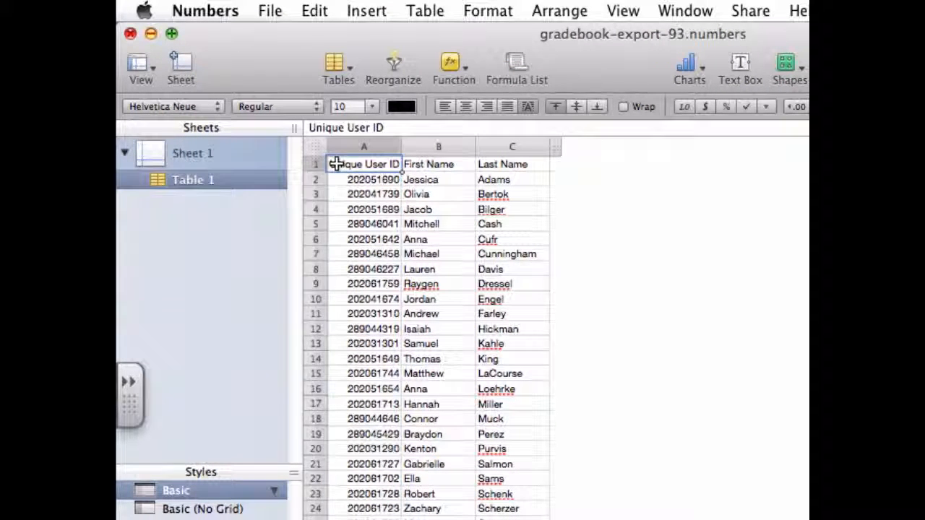
click(336, 164)
drag(328, 165, 384, 164)
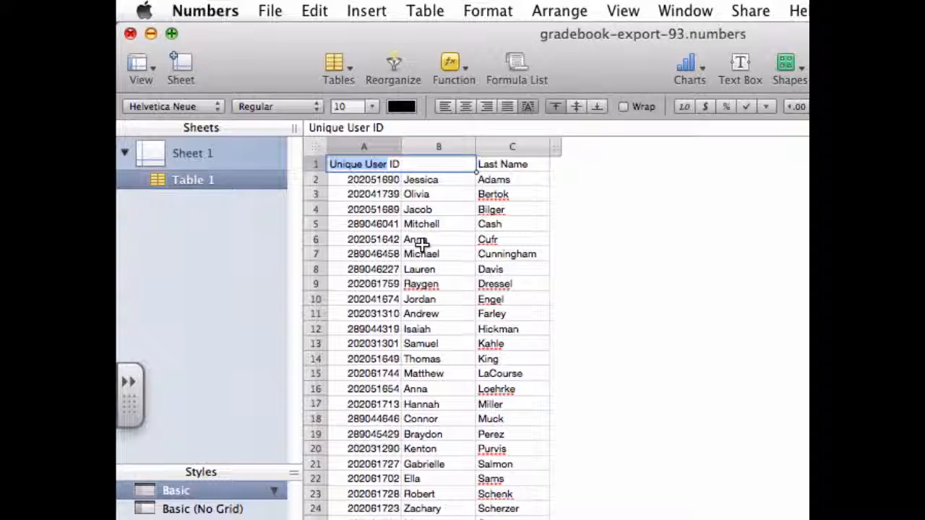
key(BackSpace)
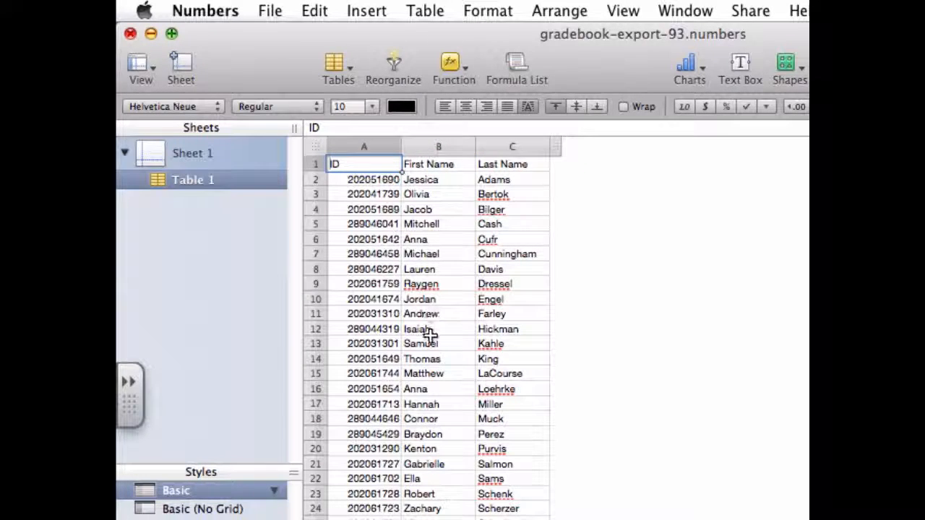
click(430, 334)
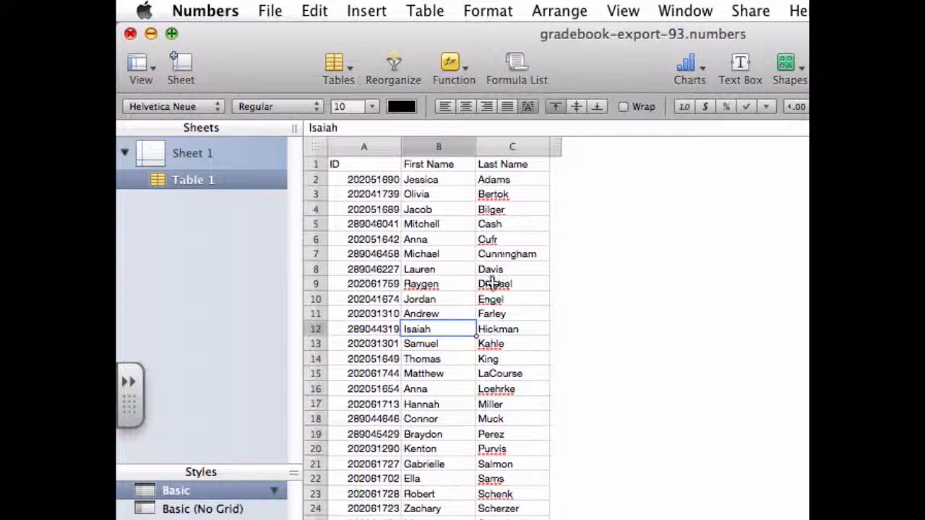
Replace the first student's ID in cell A2 with 1
click(376, 180)
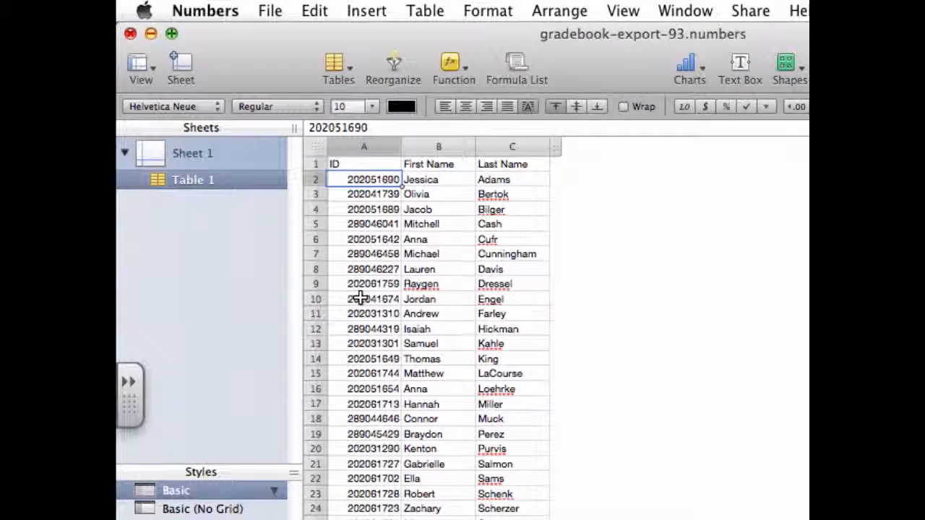
double_click(366, 181)
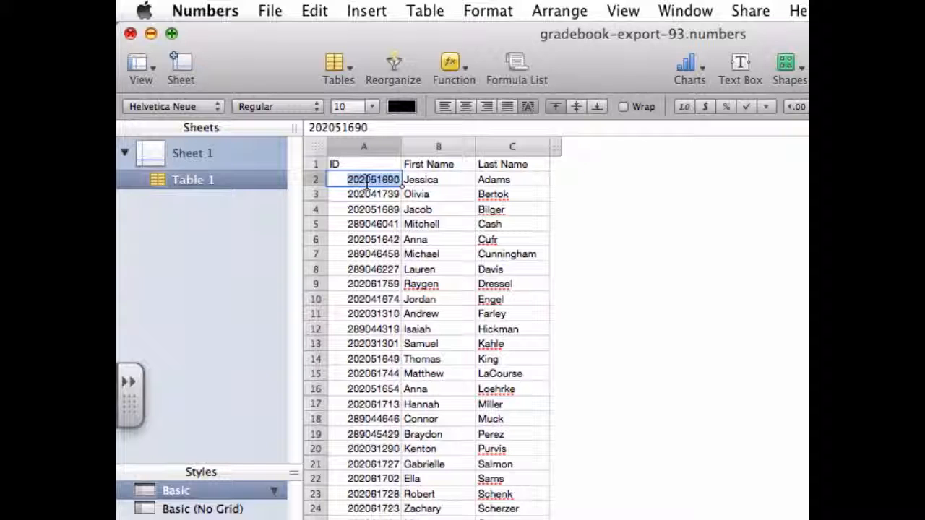
text(1)
click(336, 205)
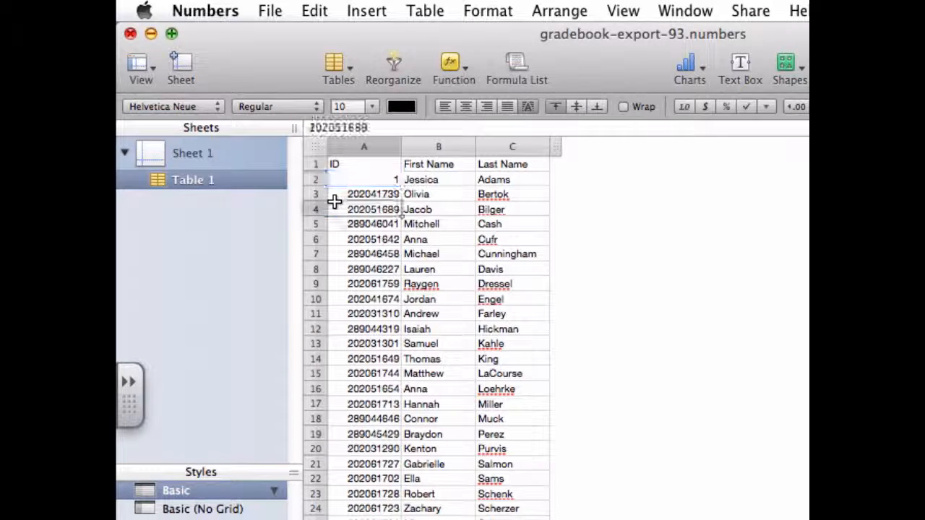
shift+click(389, 181)
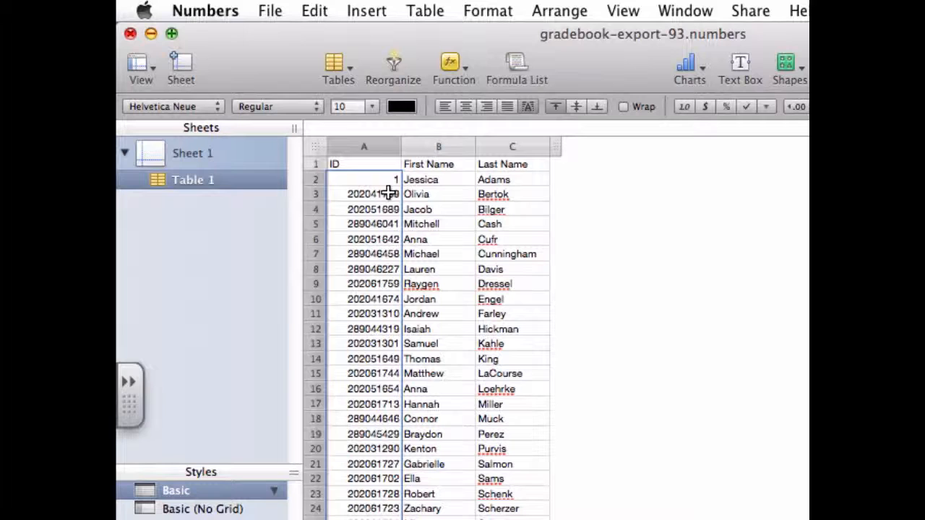
Set cell A3 to 2 and fill the series from A2:A3 down the ID column for the remaining students
click(389, 194)
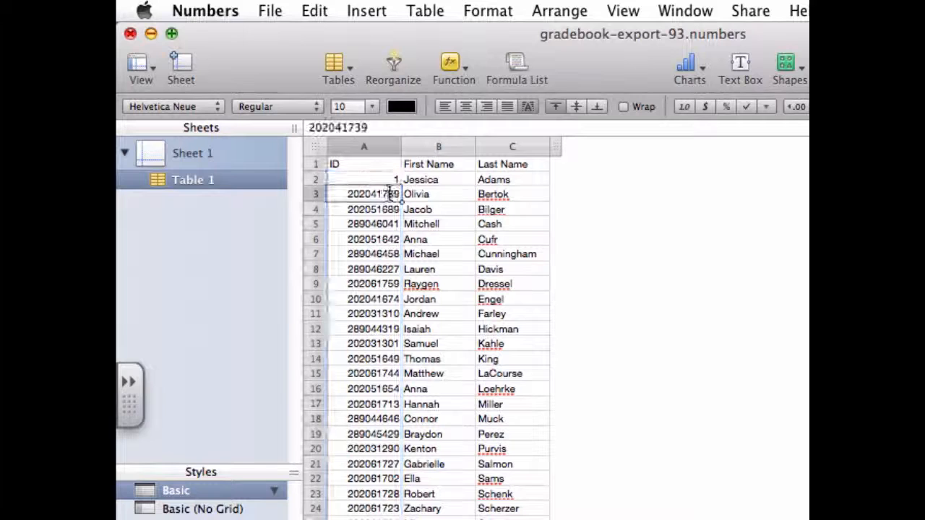
double_click(383, 194)
text(2)
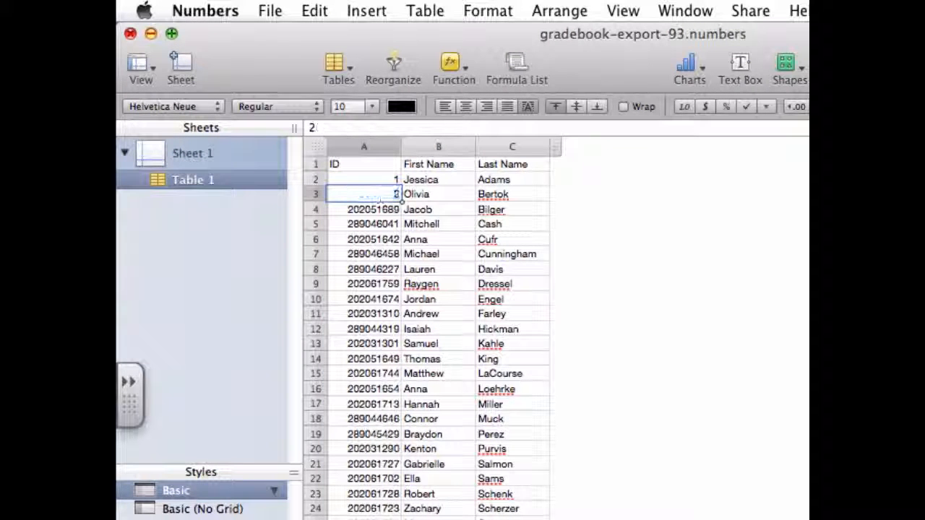
click(376, 179)
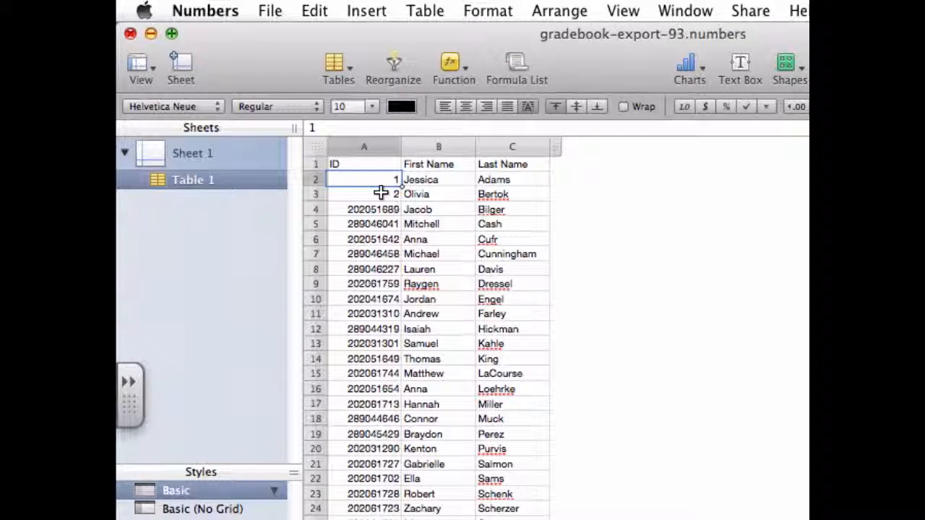
shift+click(381, 192)
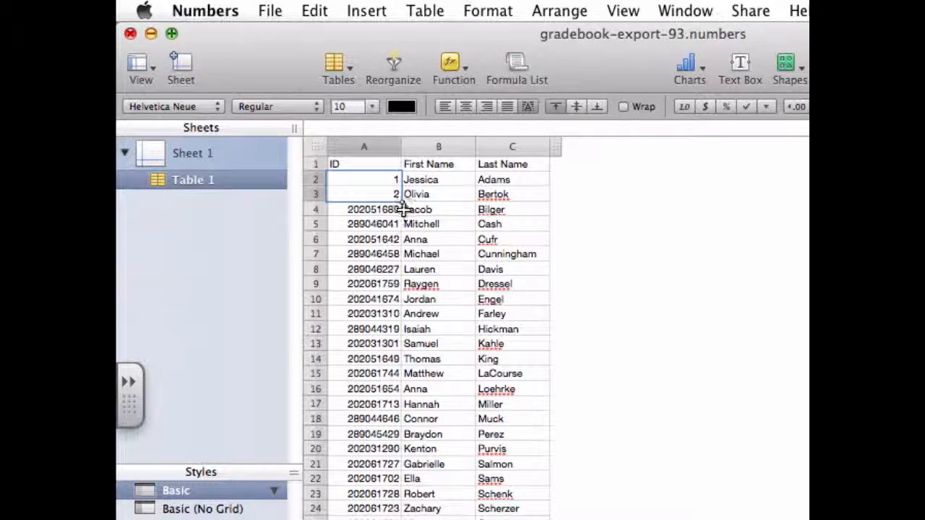
drag(402, 208, 398, 514)
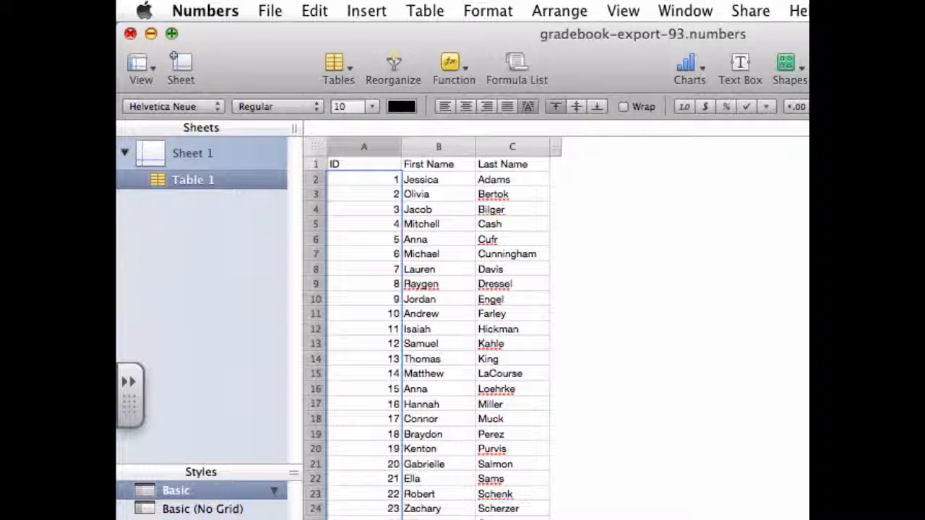
click(630, 512)
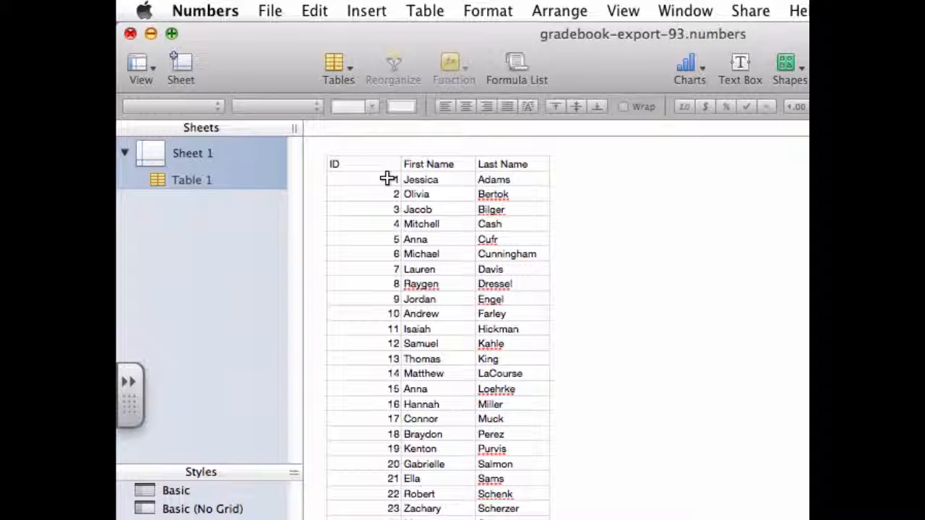
Undo the series fill in the ID column and the entry in cell A3
click(314, 10)
click(318, 31)
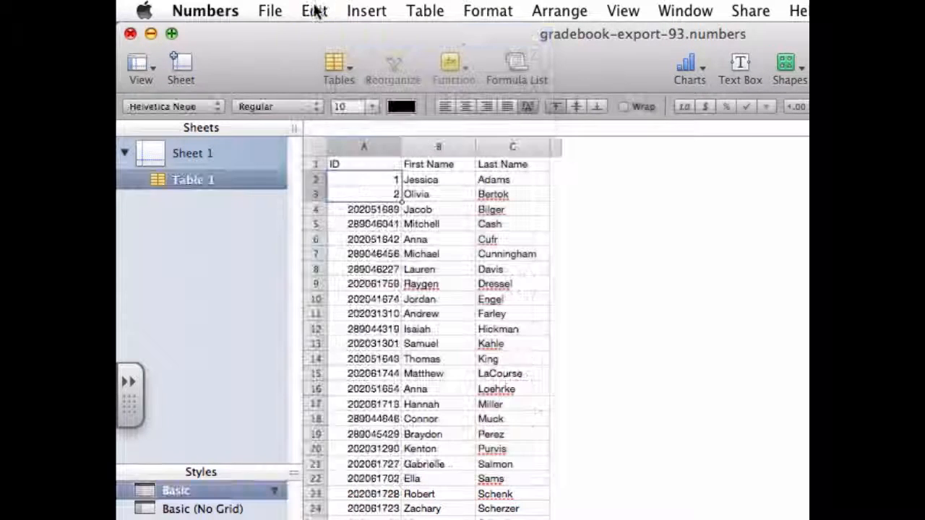
click(315, 10)
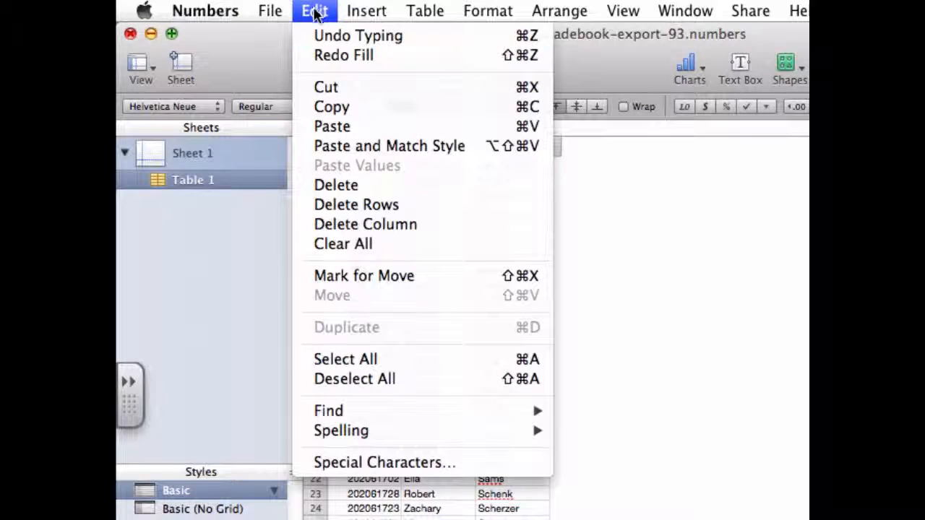
click(347, 36)
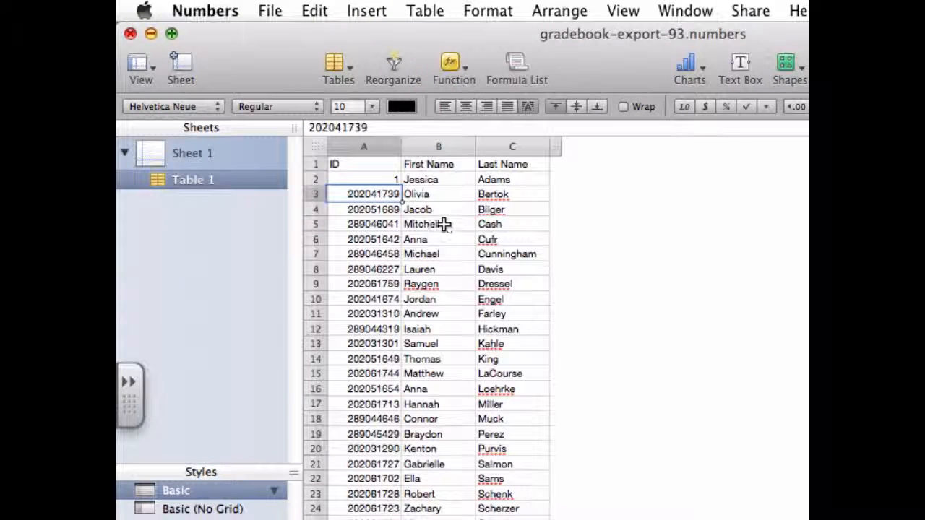
Enter 1 in cell A2 and 2 in cell A3 as the first two student IDs
click(390, 179)
text(1)
click(389, 194)
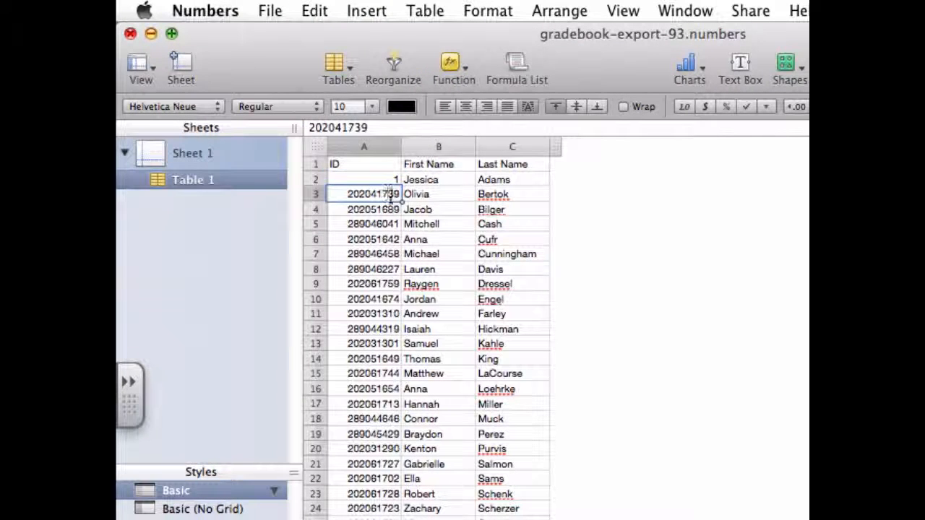
double_click(390, 194)
text(2)
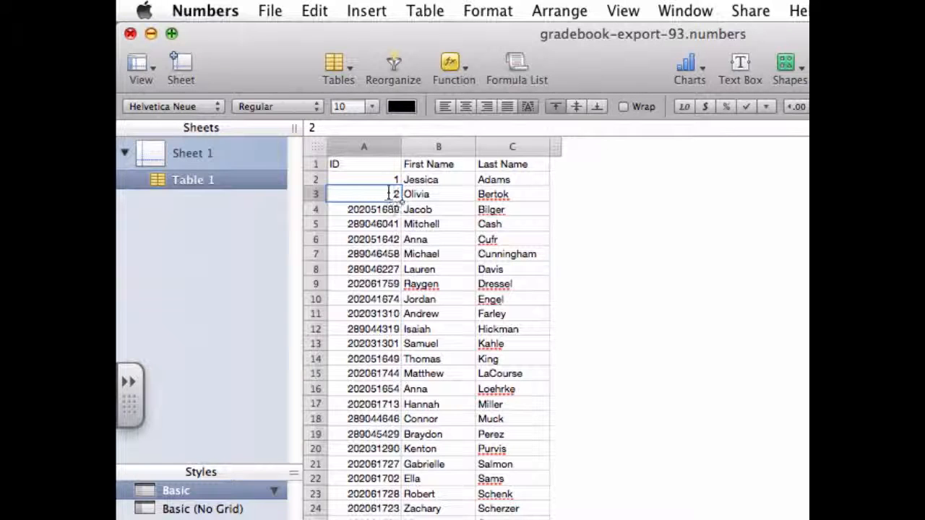
Fill the number series from cells A2:A3 down the ID column to the last student in row 29
click(380, 180)
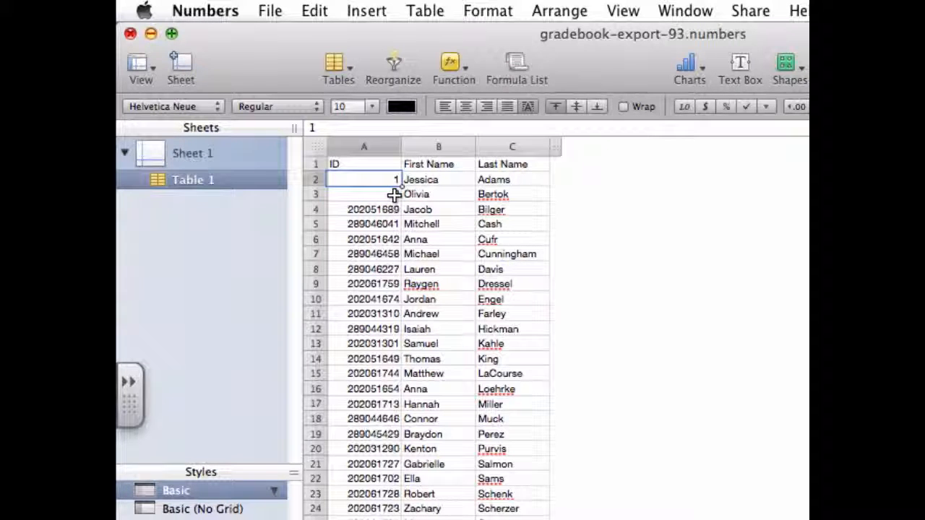
shift+click(393, 195)
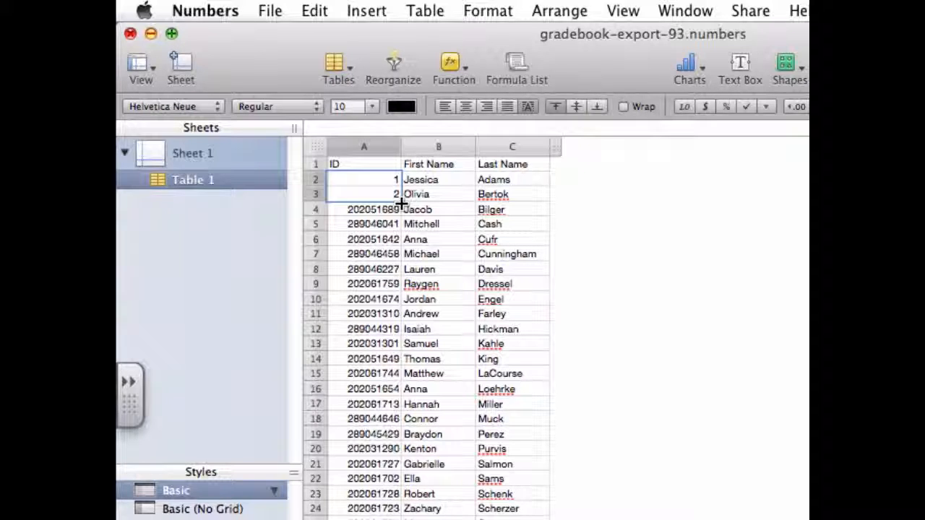
drag(400, 203, 402, 511)
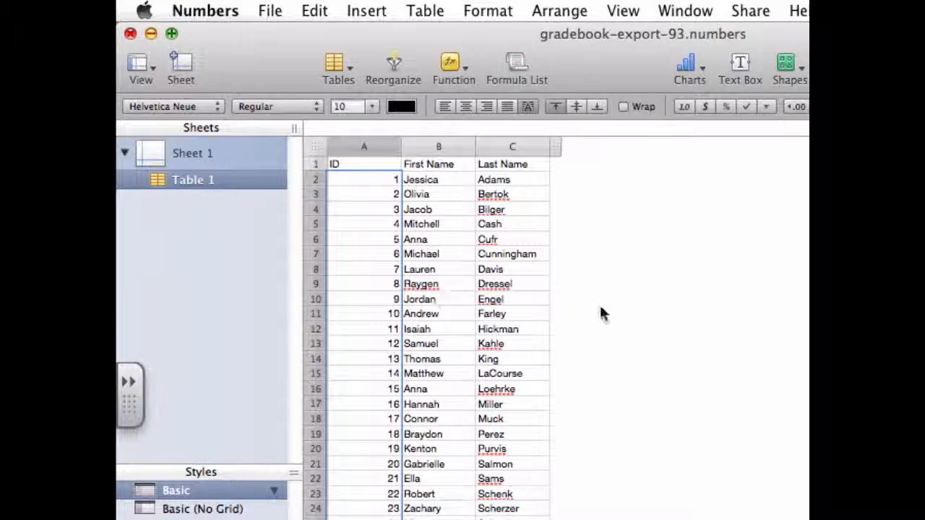
Export the roster to the Desktop as a CSV file named 3, and close the spreadsheet without saving it
click(269, 14)
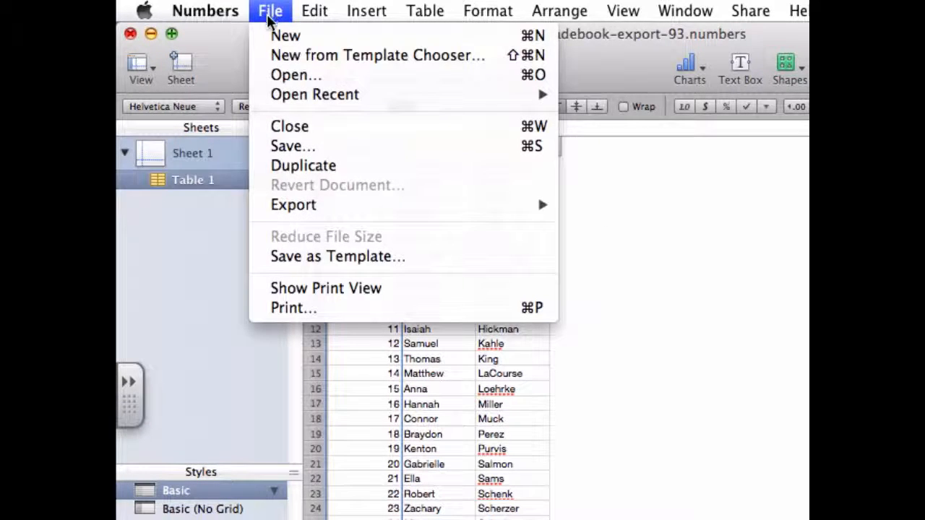
mouse_move(336, 208)
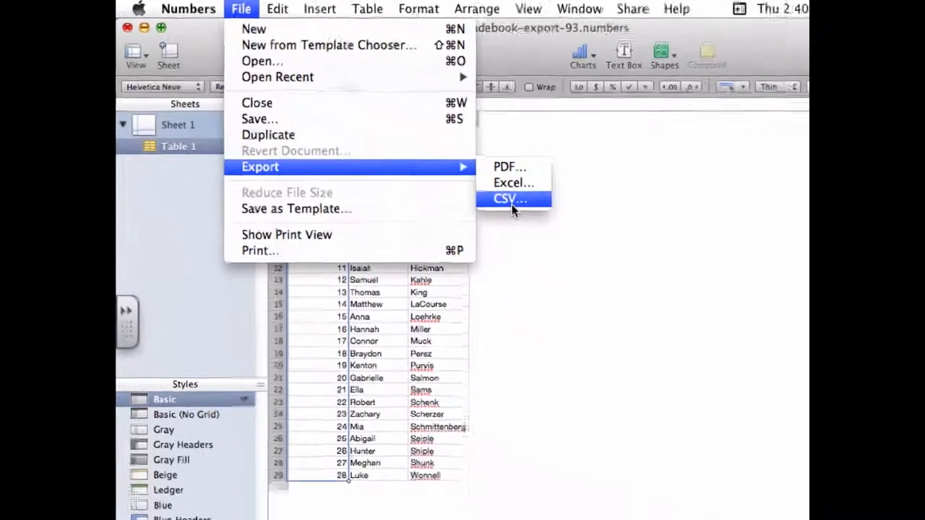
click(602, 250)
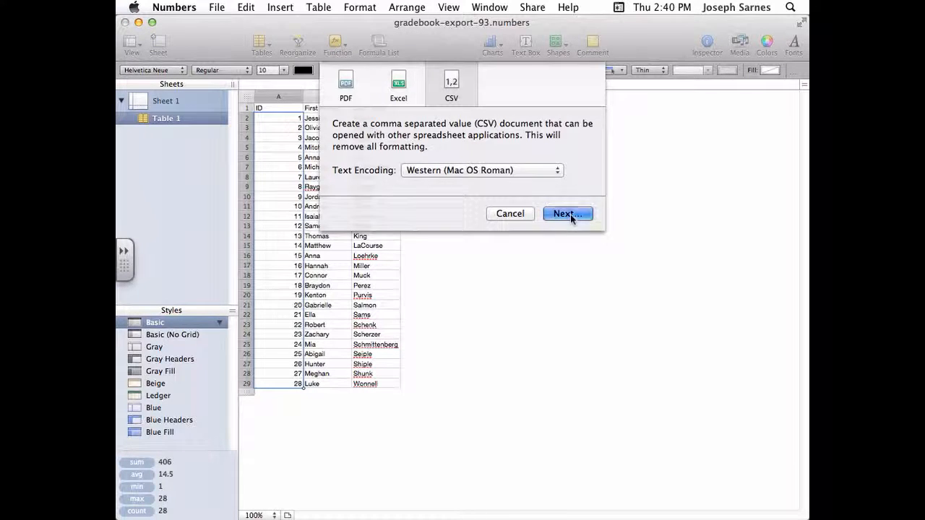
click(567, 214)
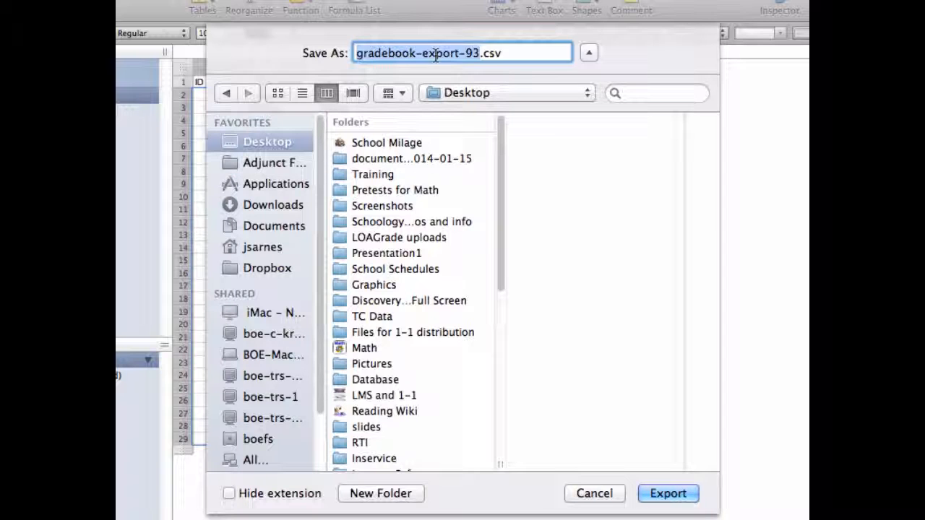
text(3)
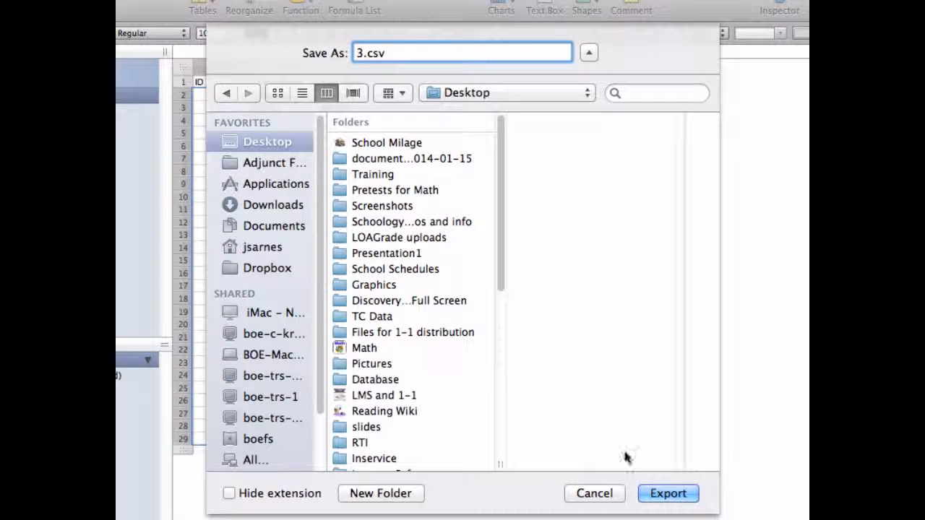
click(668, 494)
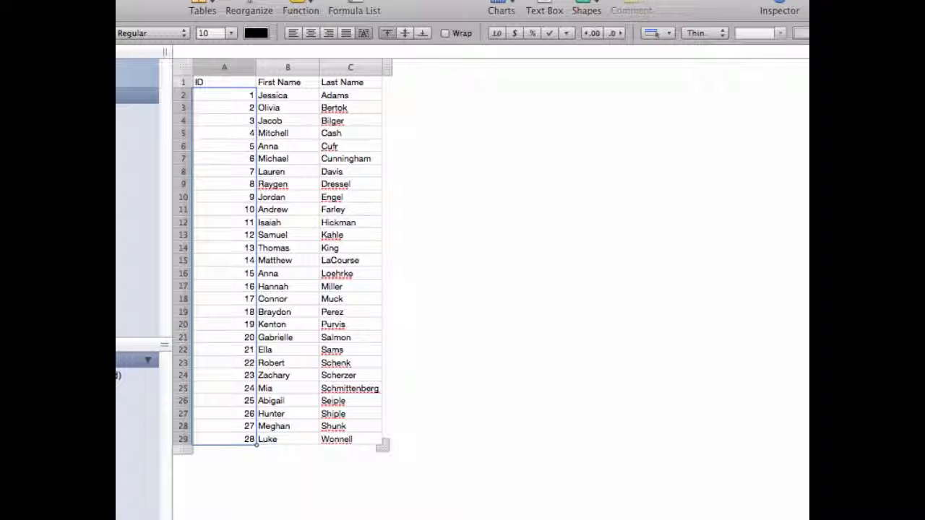
click(125, 22)
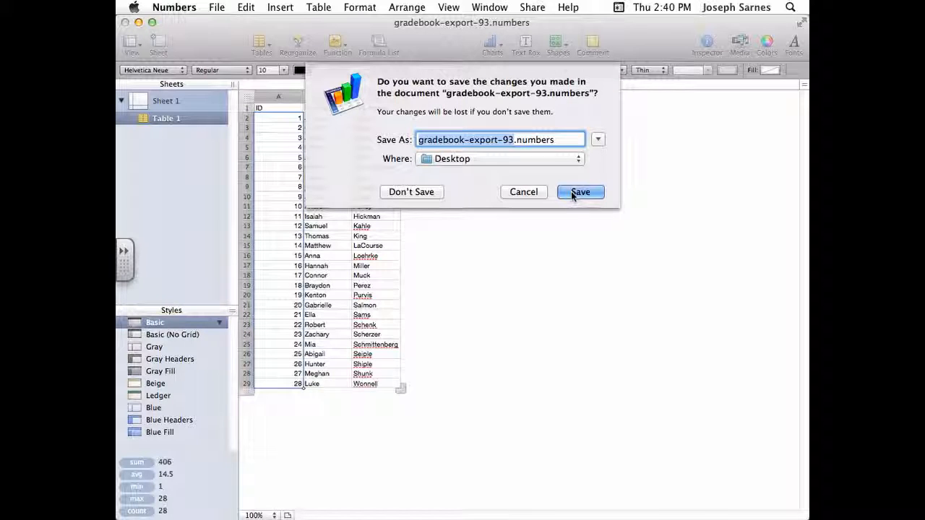
click(409, 192)
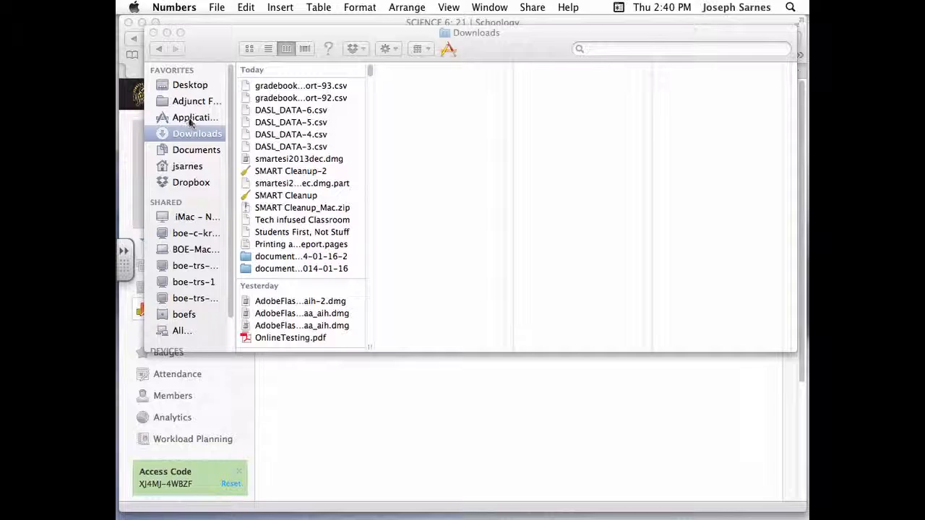
Launch Response Teacher Tools from the SMART Tools folder inside SMART Technologies in Applications
click(191, 119)
scroll(322, 201, down, 2)
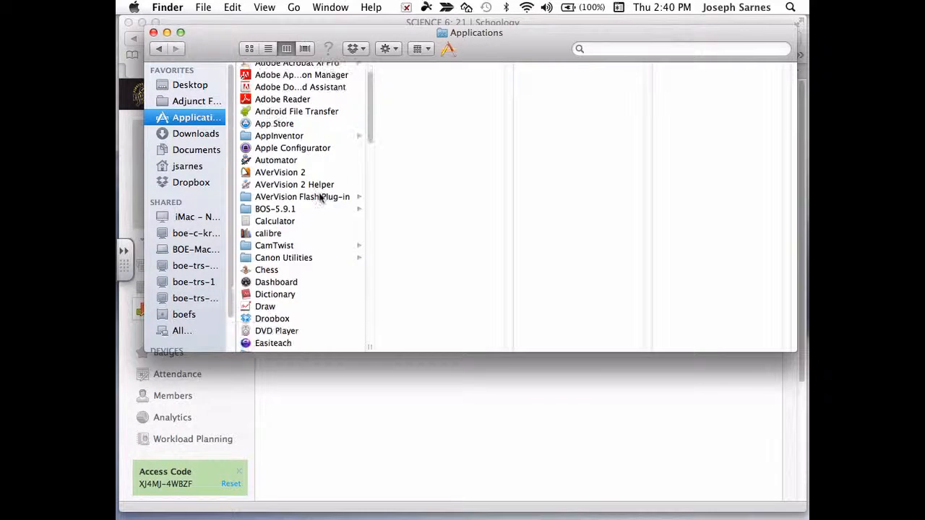
scroll(321, 201, down, 10)
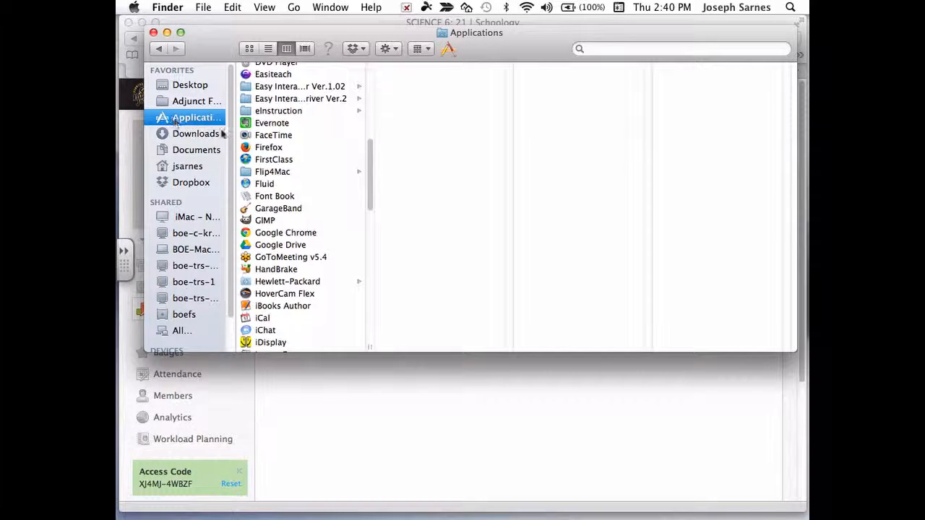
scroll(298, 186, down, 15)
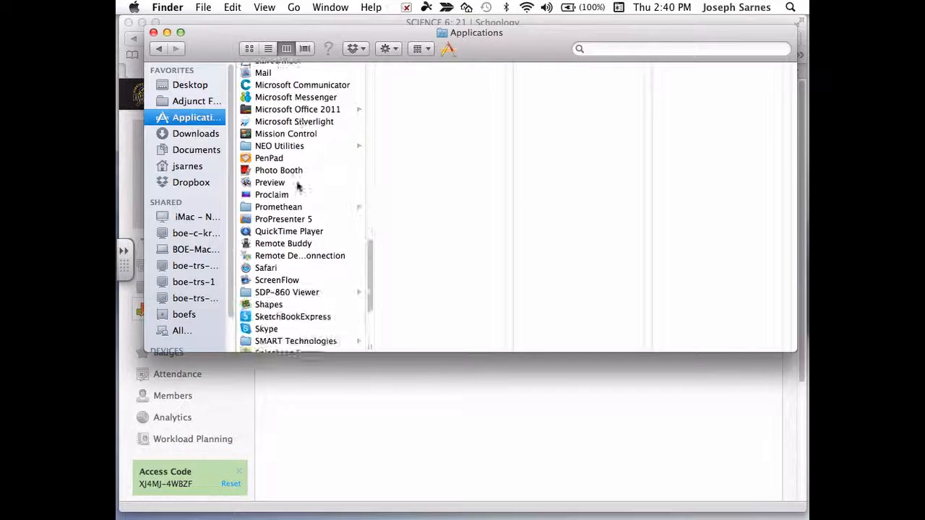
scroll(298, 187, down, 4)
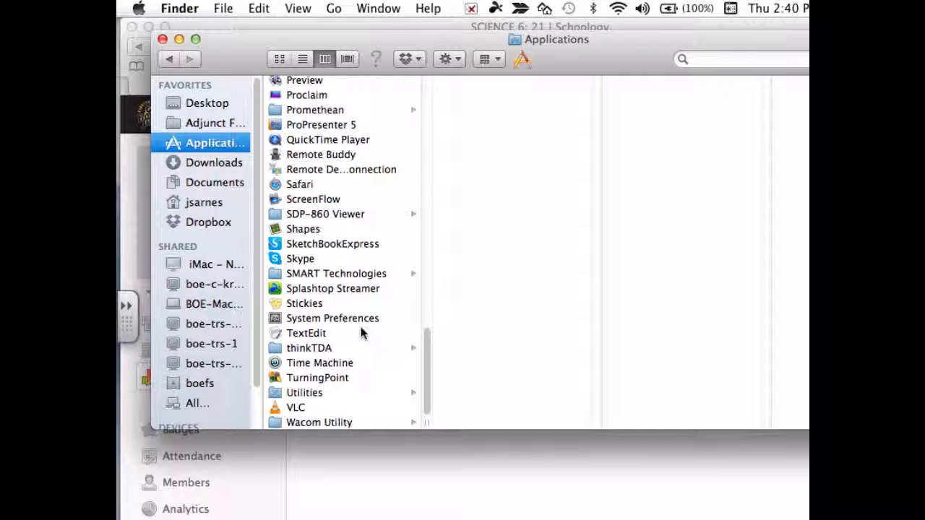
click(337, 275)
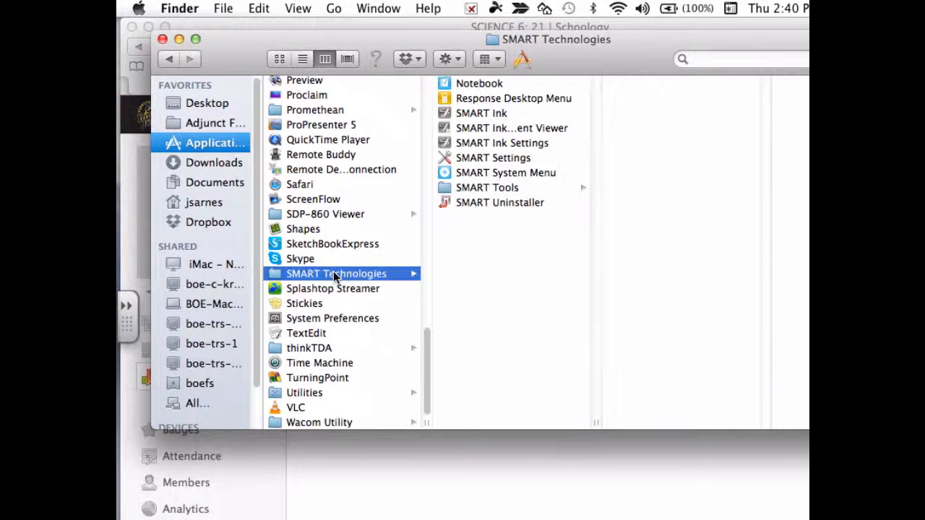
click(490, 186)
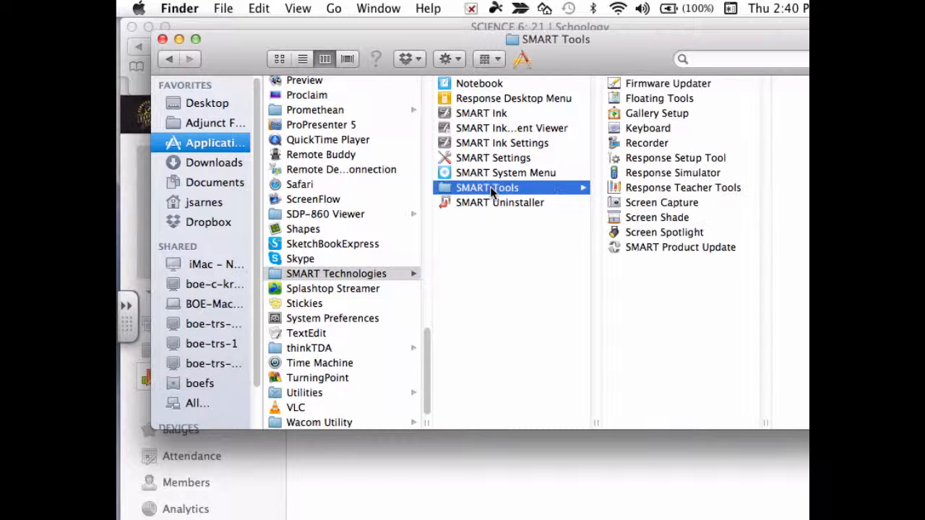
click(654, 189)
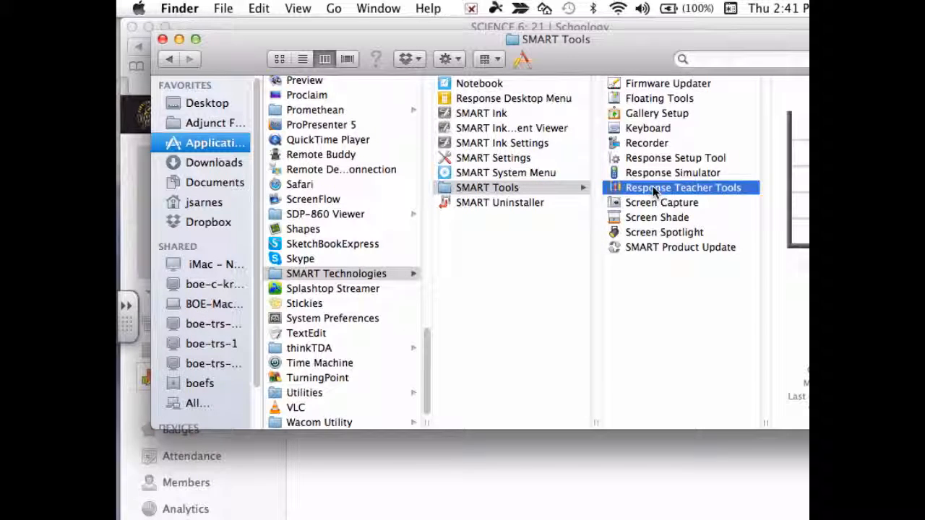
double_click(622, 188)
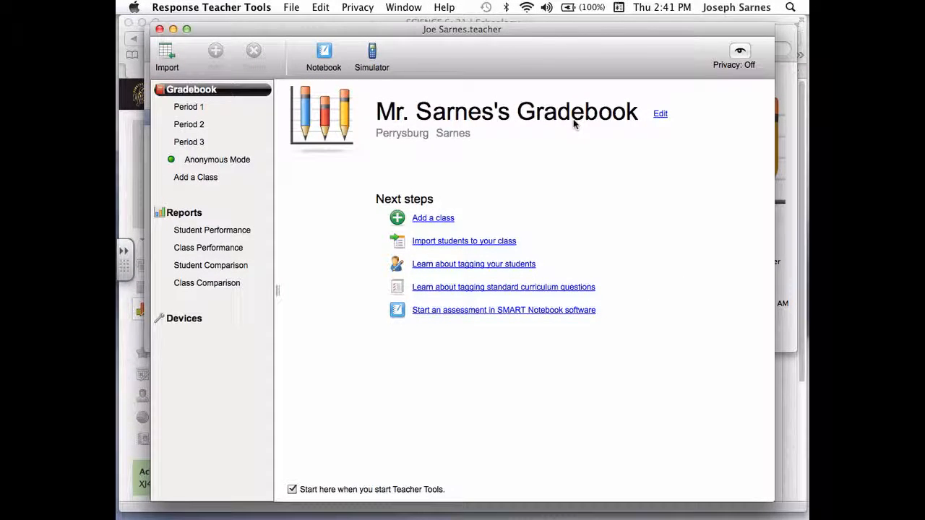
Review the gradebook's teacher information, the Period 1 class page and the blank class form, and return to the gradebook overview
click(659, 117)
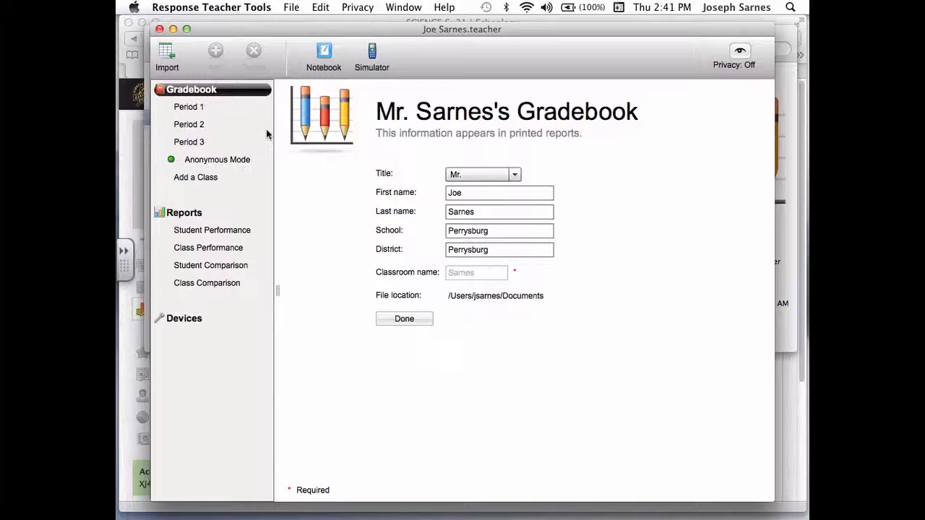
click(188, 109)
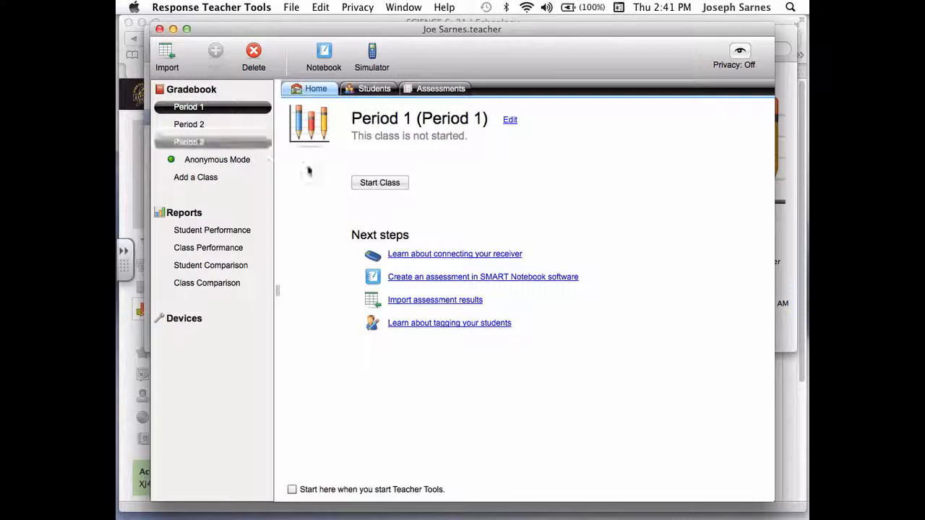
click(210, 178)
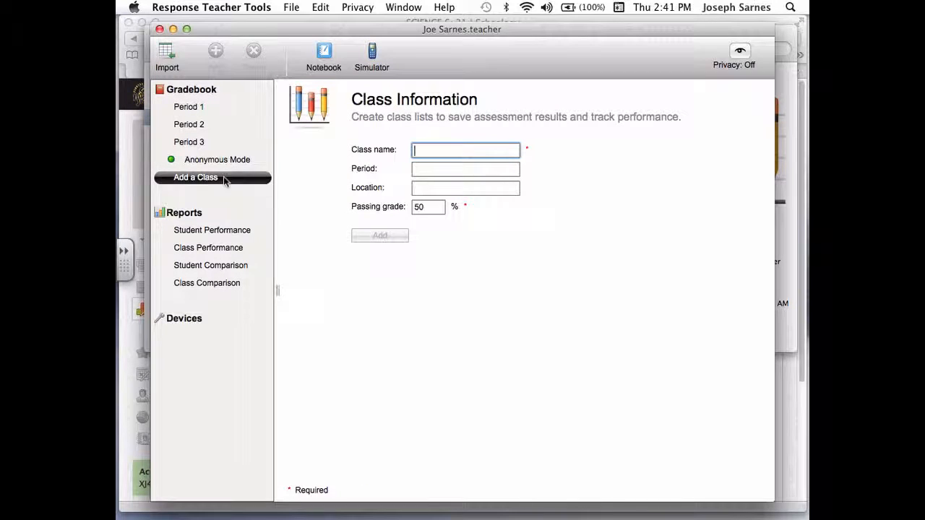
click(193, 90)
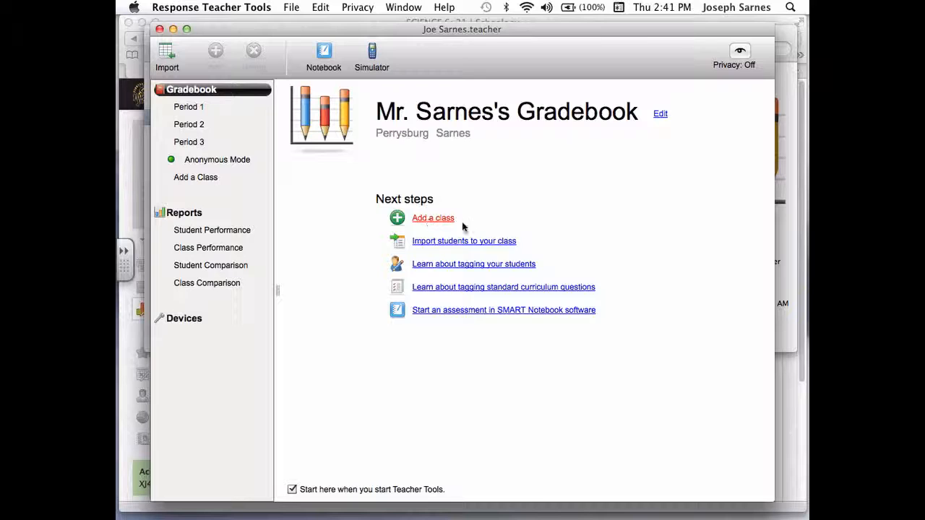
Add a class named Period 5 with the period set to 5
click(440, 219)
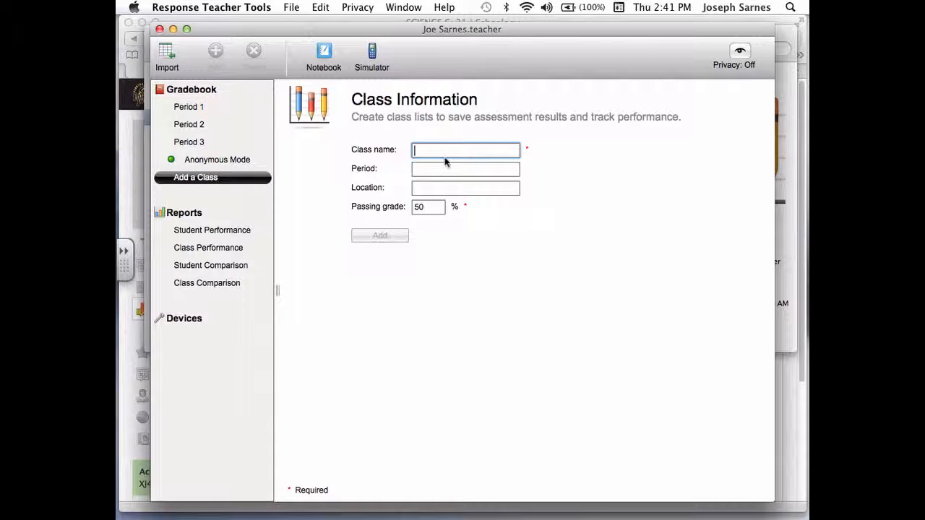
text(Period 5)
key(Tab)
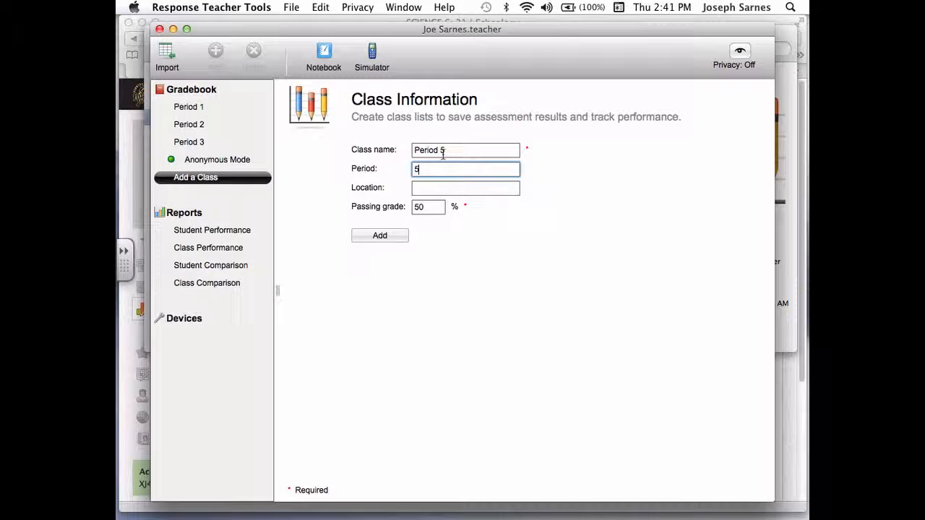
click(376, 239)
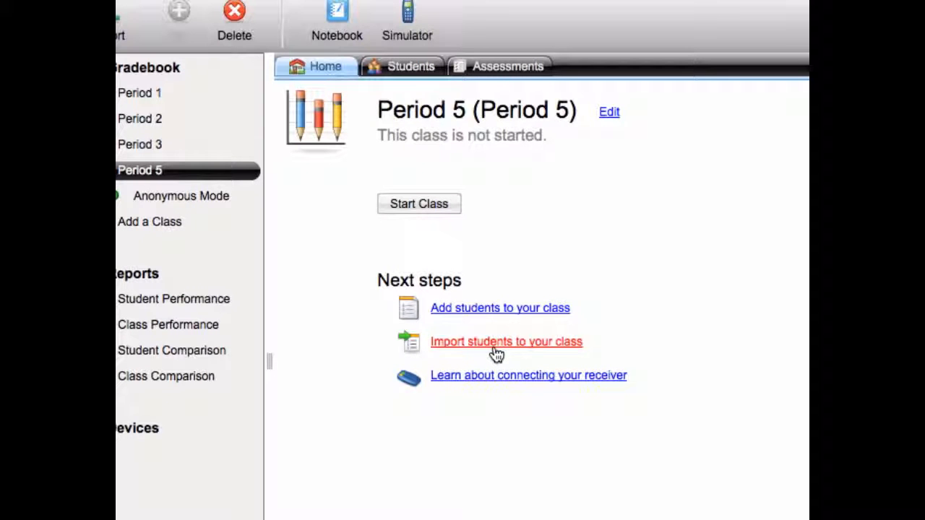
Import the students into the Period 5 class from the comma-separated file 3 on the Desktop
click(494, 344)
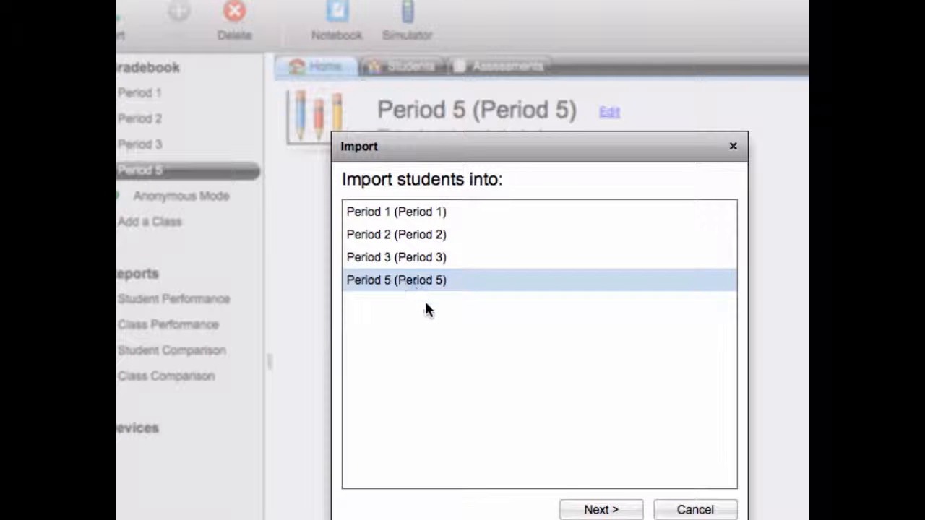
click(600, 510)
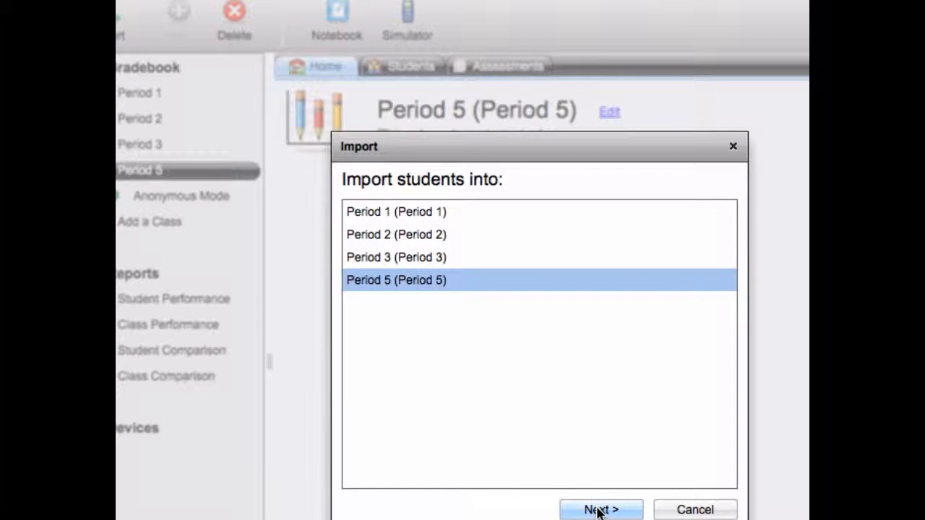
click(466, 212)
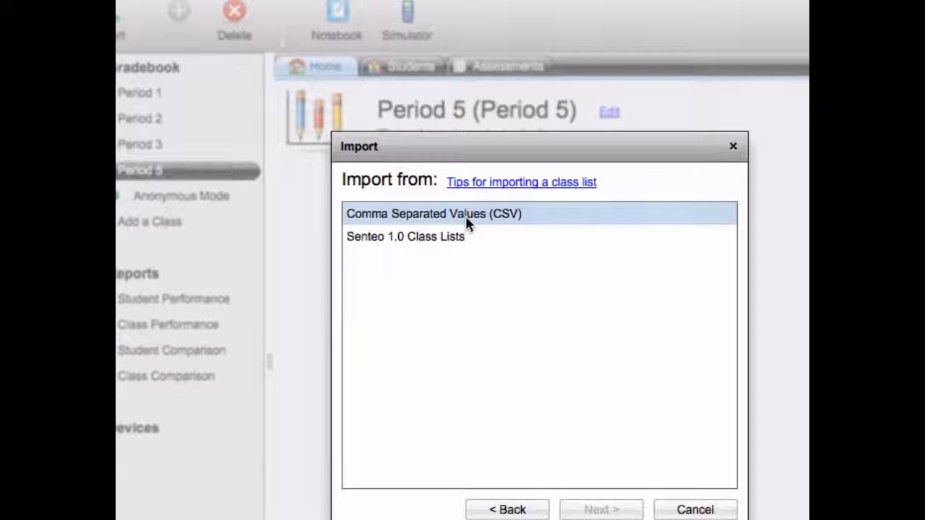
click(466, 215)
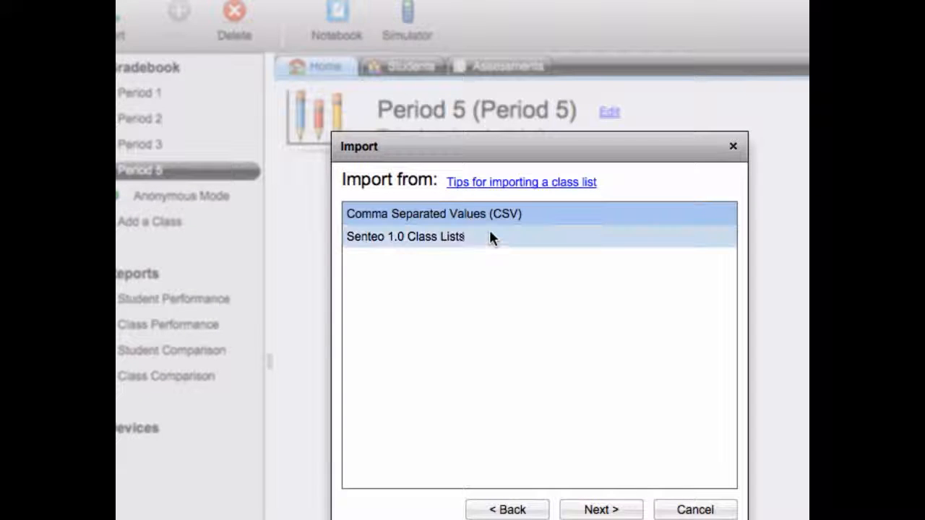
click(604, 509)
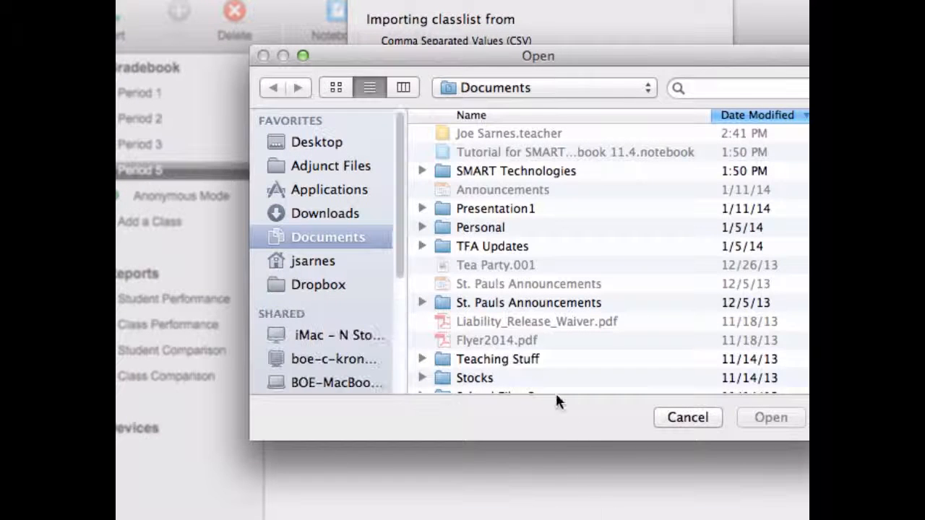
click(311, 142)
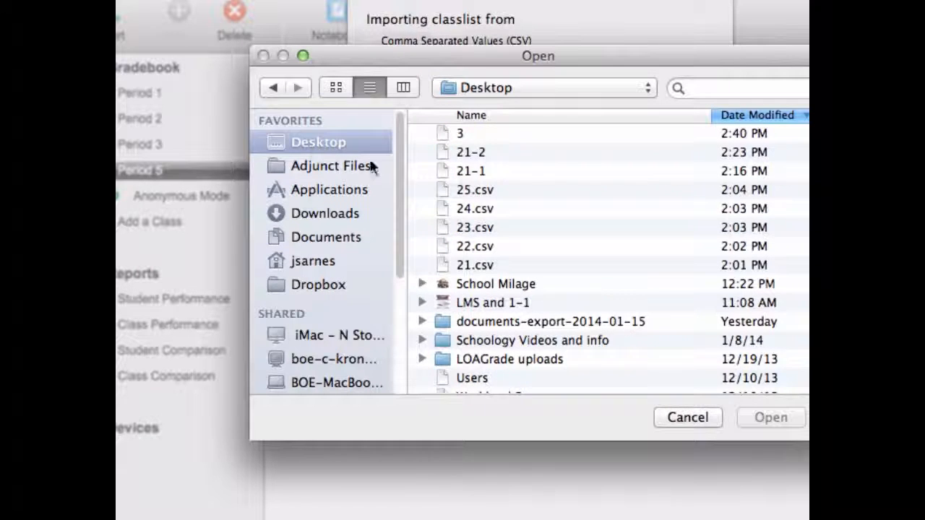
click(460, 138)
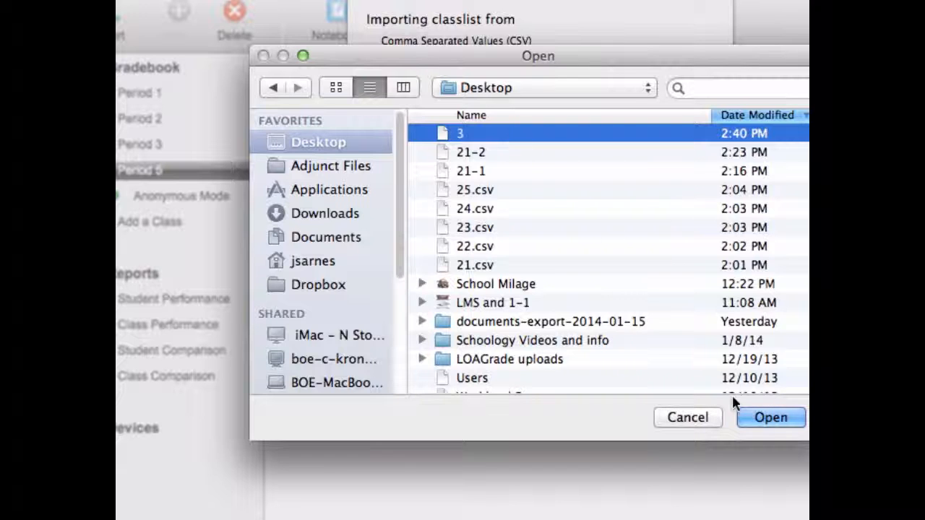
click(759, 416)
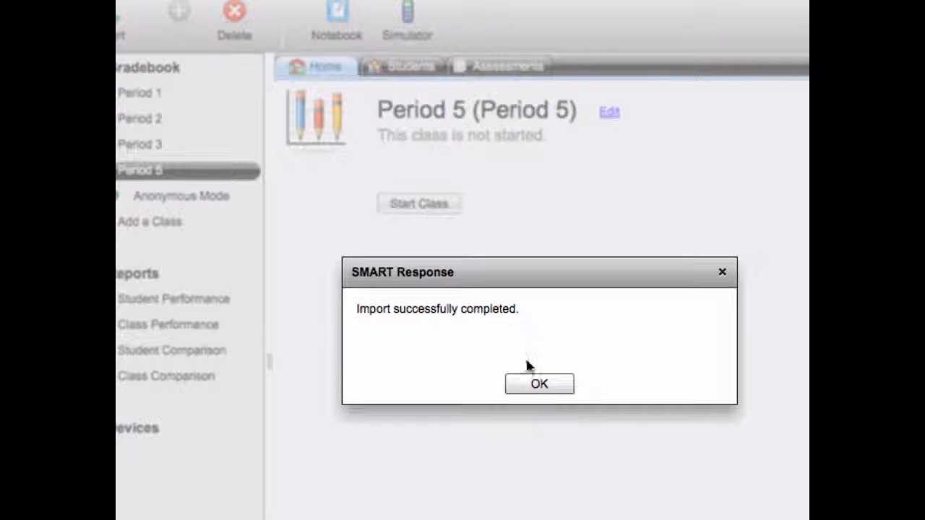
click(540, 384)
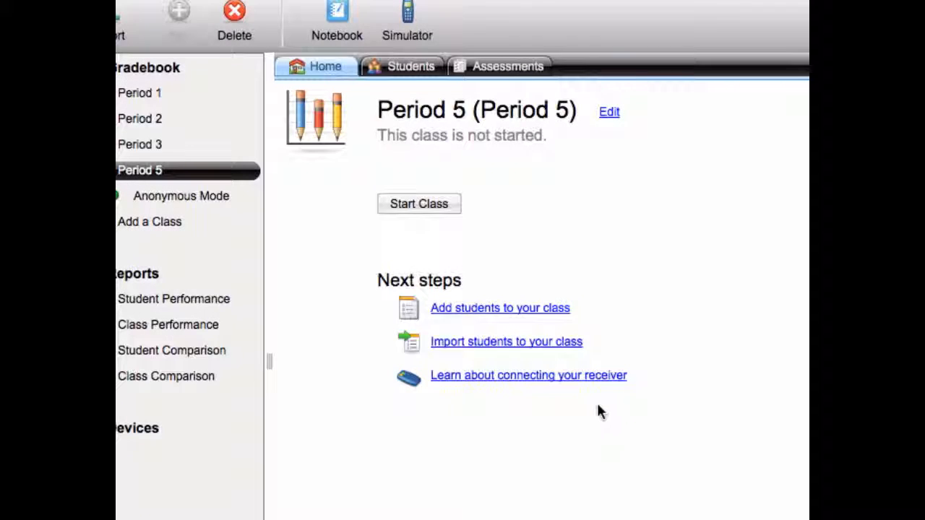